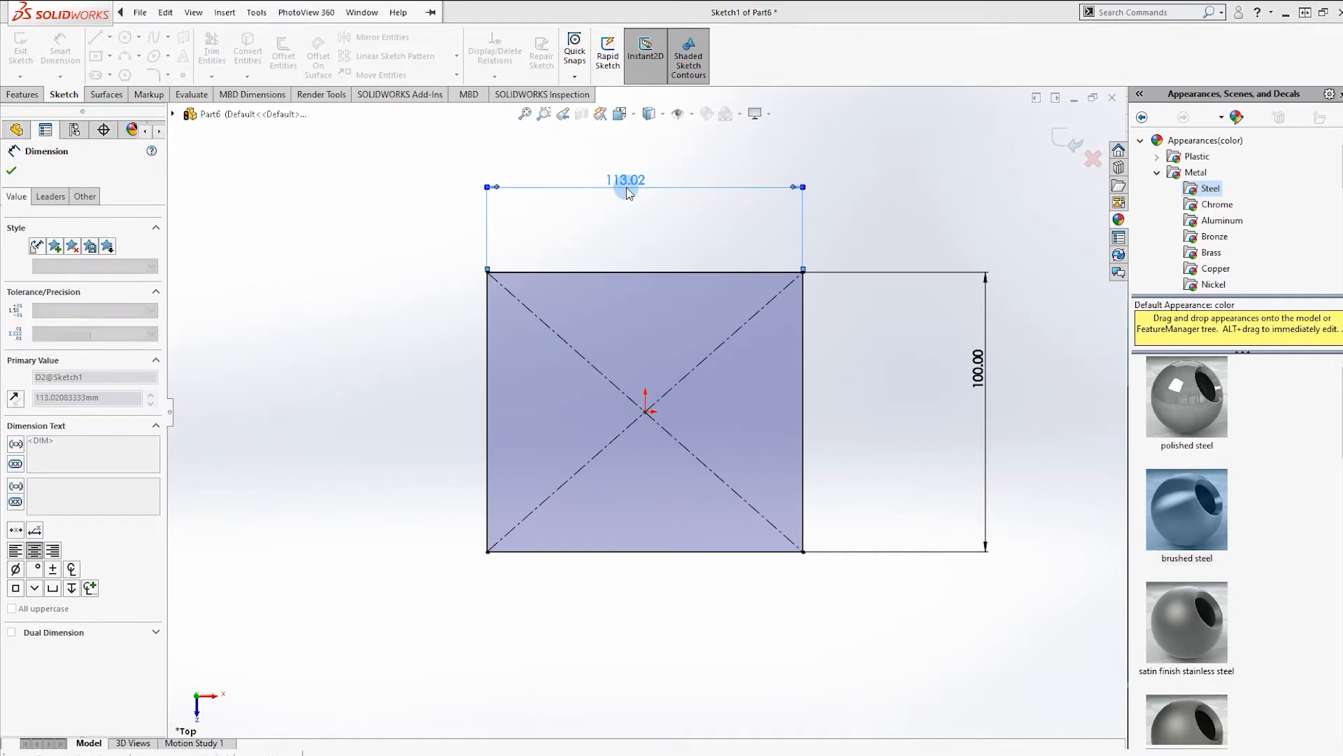
# Set the rectangle's width to 100 mm and chamfer all four corners 10 mm at 45 degrees.
pyautogui.press('Escape')
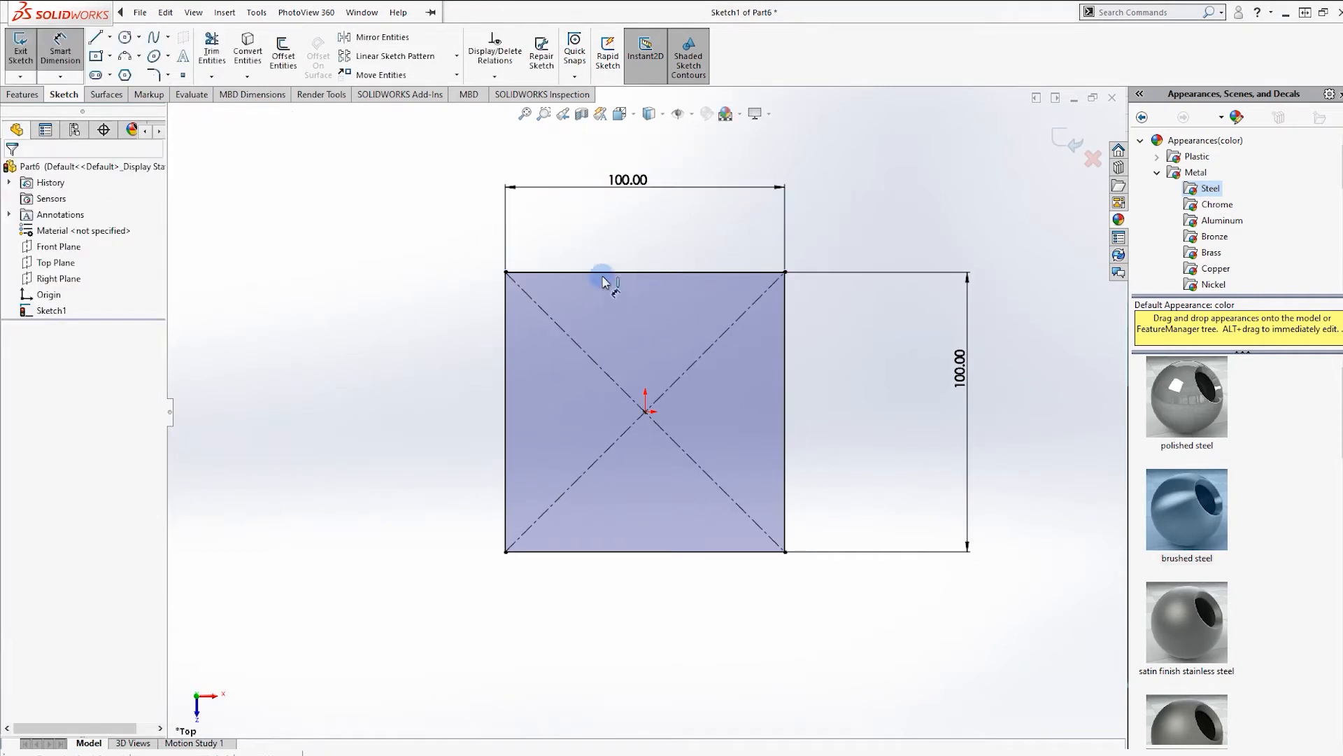
pyautogui.click(168, 75)
pyautogui.click(210, 111)
pyautogui.click(49, 212)
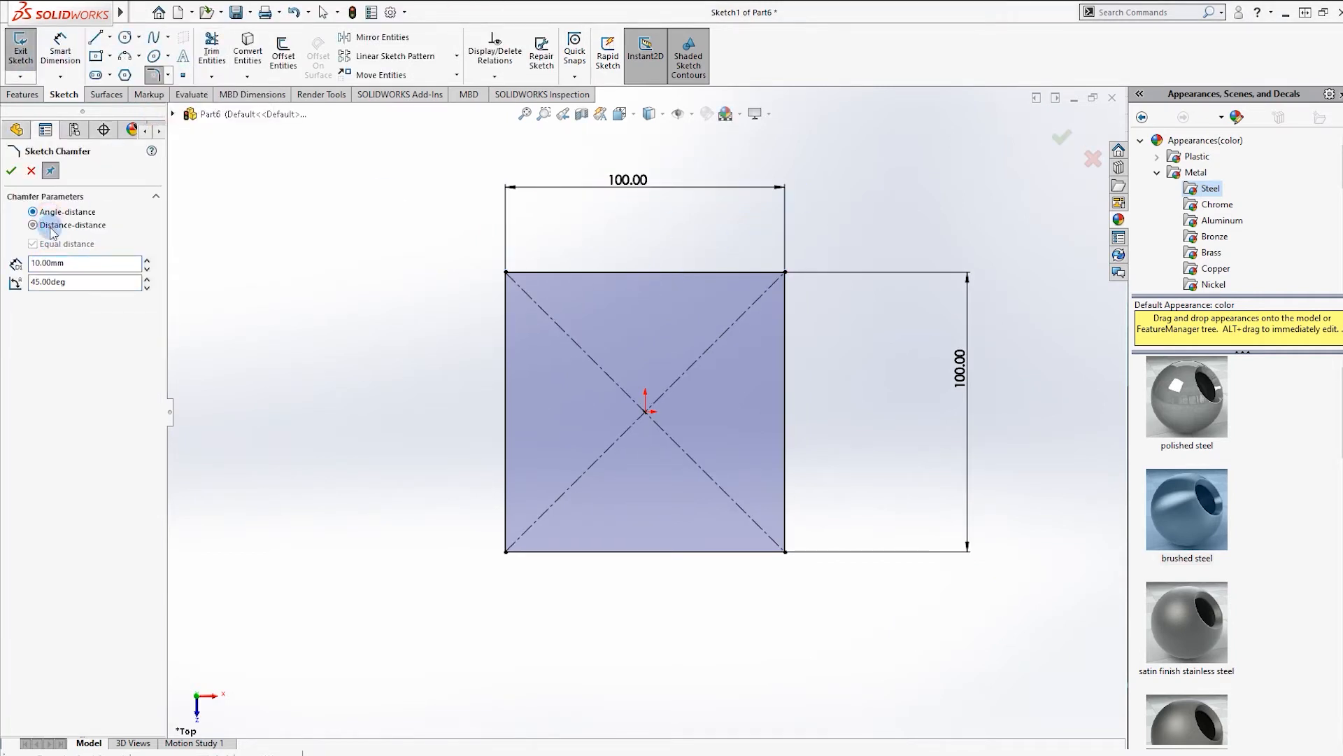
pyautogui.click(786, 271)
pyautogui.click(506, 272)
pyautogui.click(515, 531)
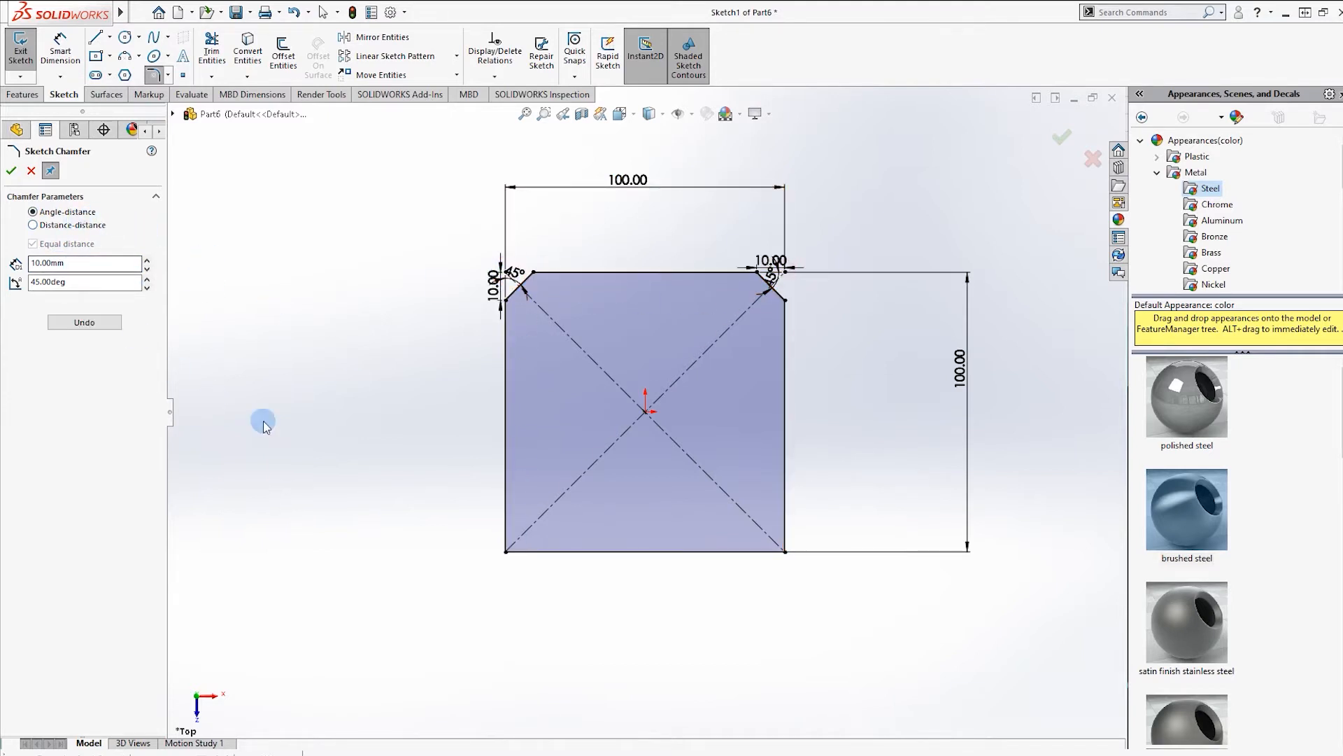
pyautogui.click(509, 551)
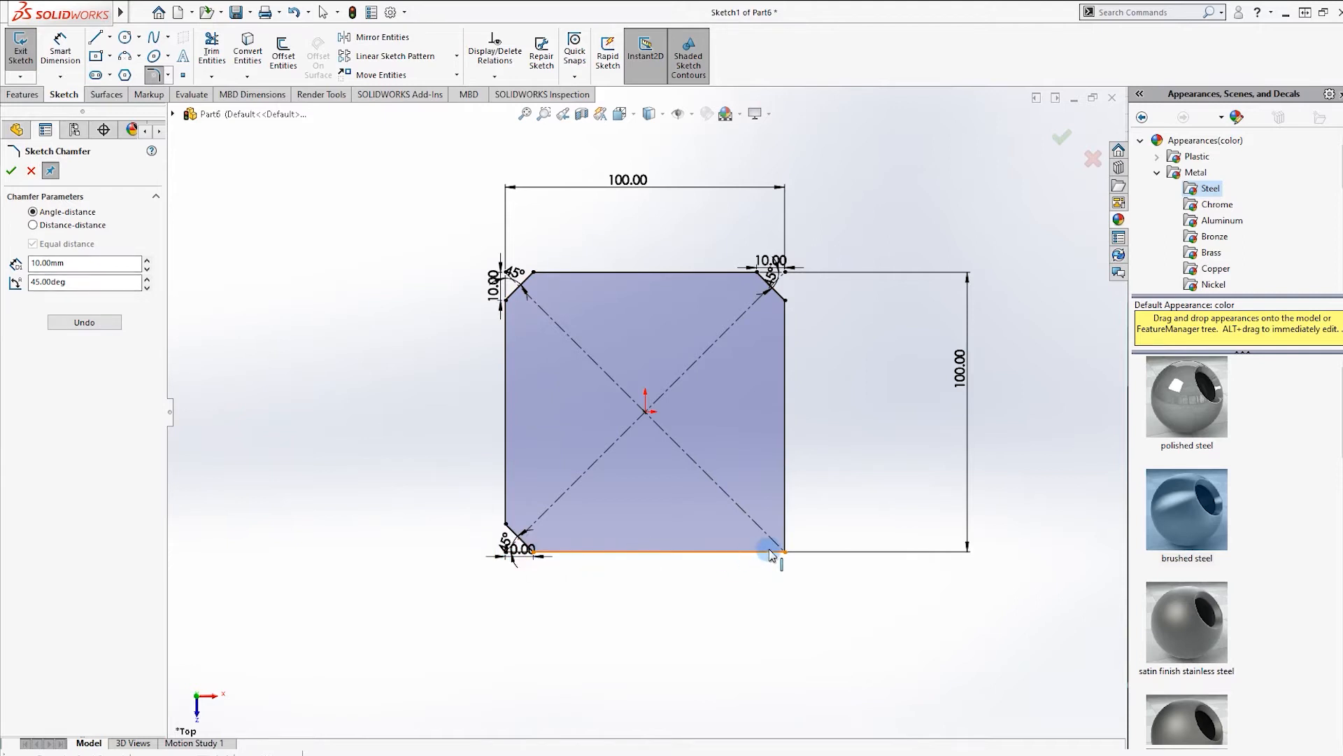
pyautogui.click(785, 552)
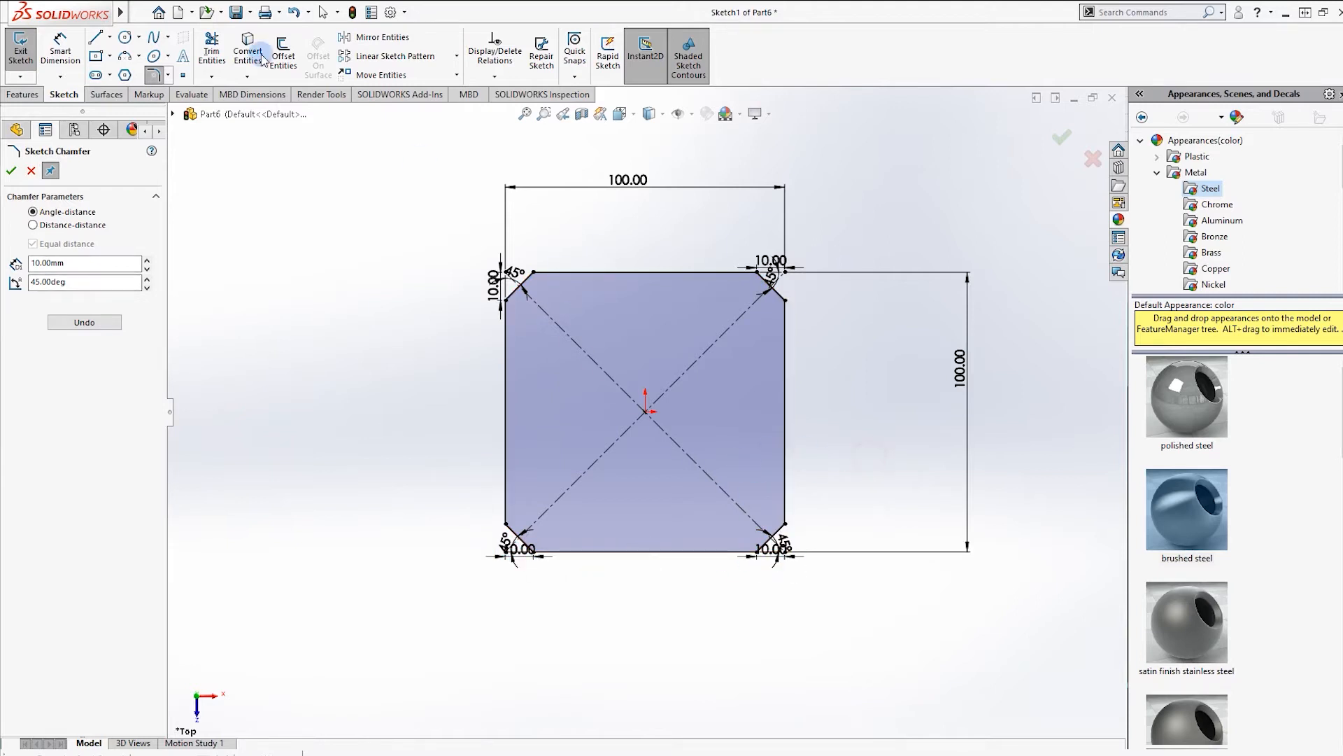
# Sketch a circle about 13.5 mm in diameter inside the square near its upper-left chamfered corner.
pyautogui.click(124, 39)
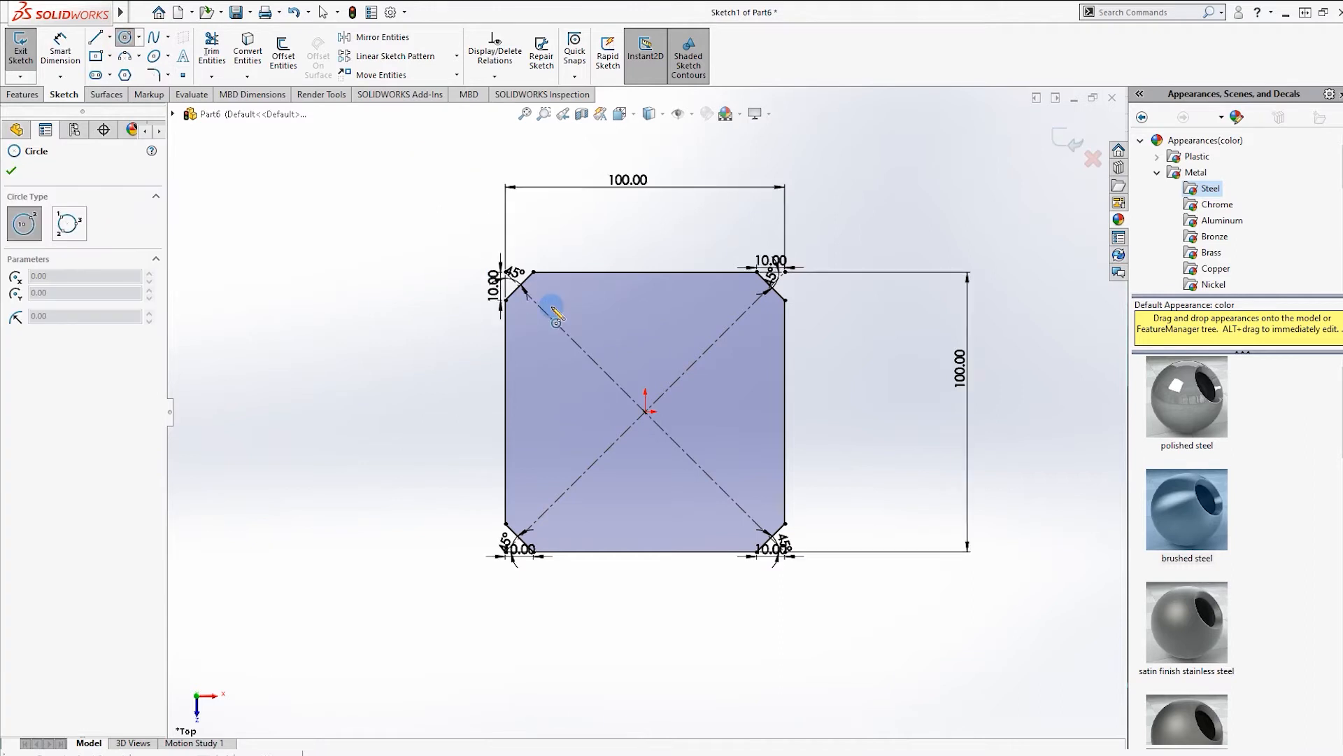
pyautogui.click(549, 300)
pyautogui.press('Escape')
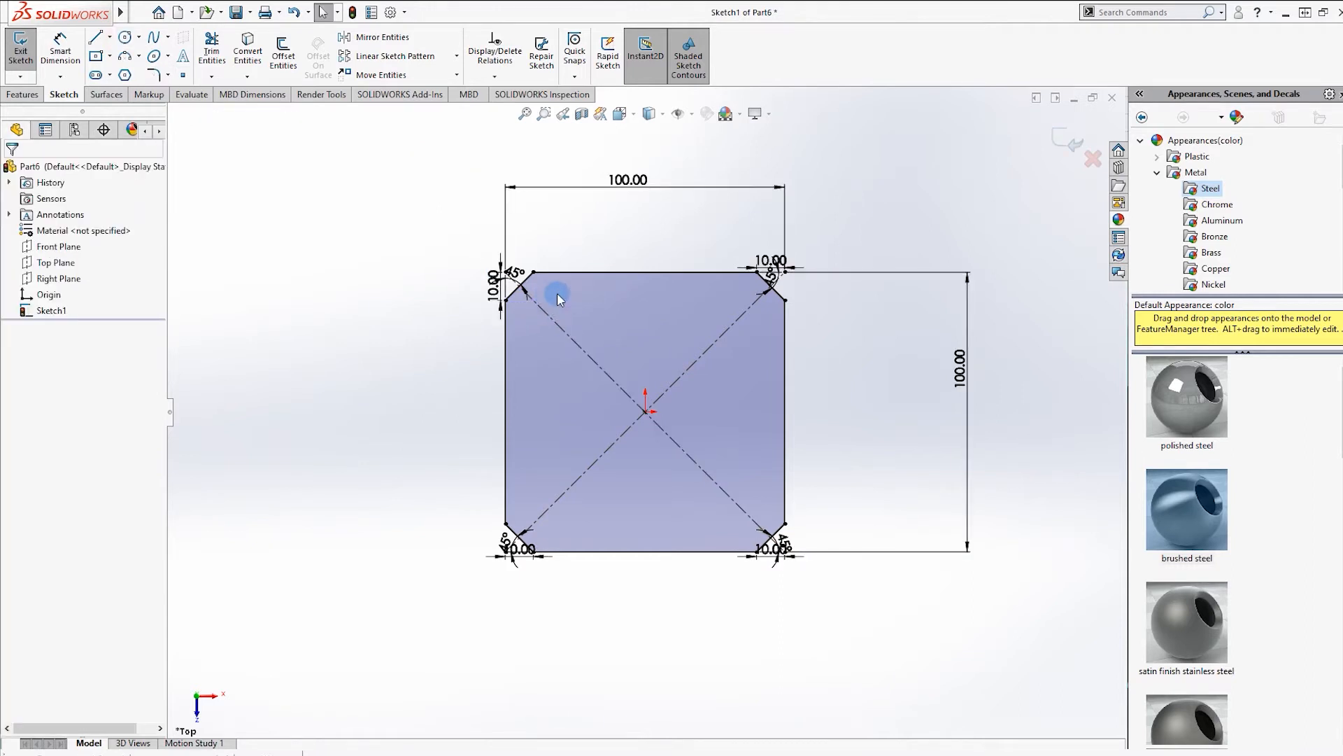
pyautogui.click(127, 40)
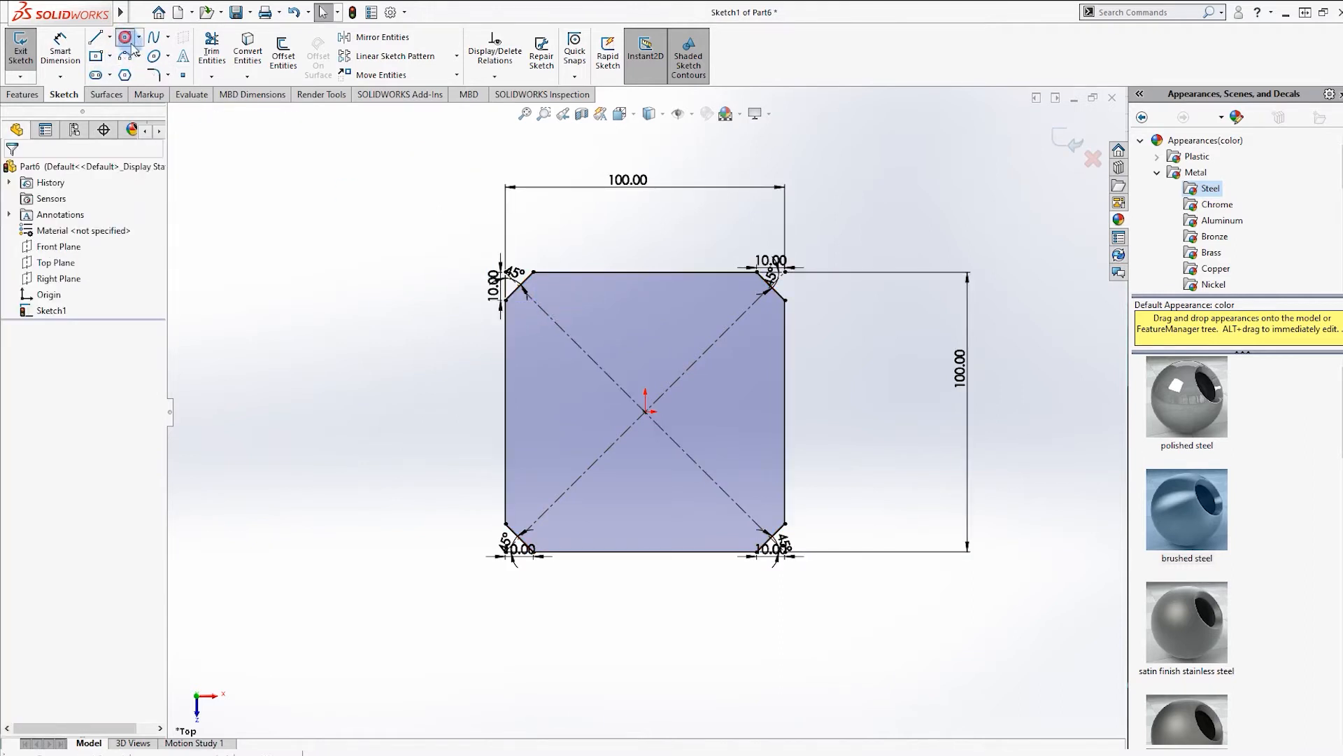
pyautogui.click(562, 310)
pyautogui.click(581, 312)
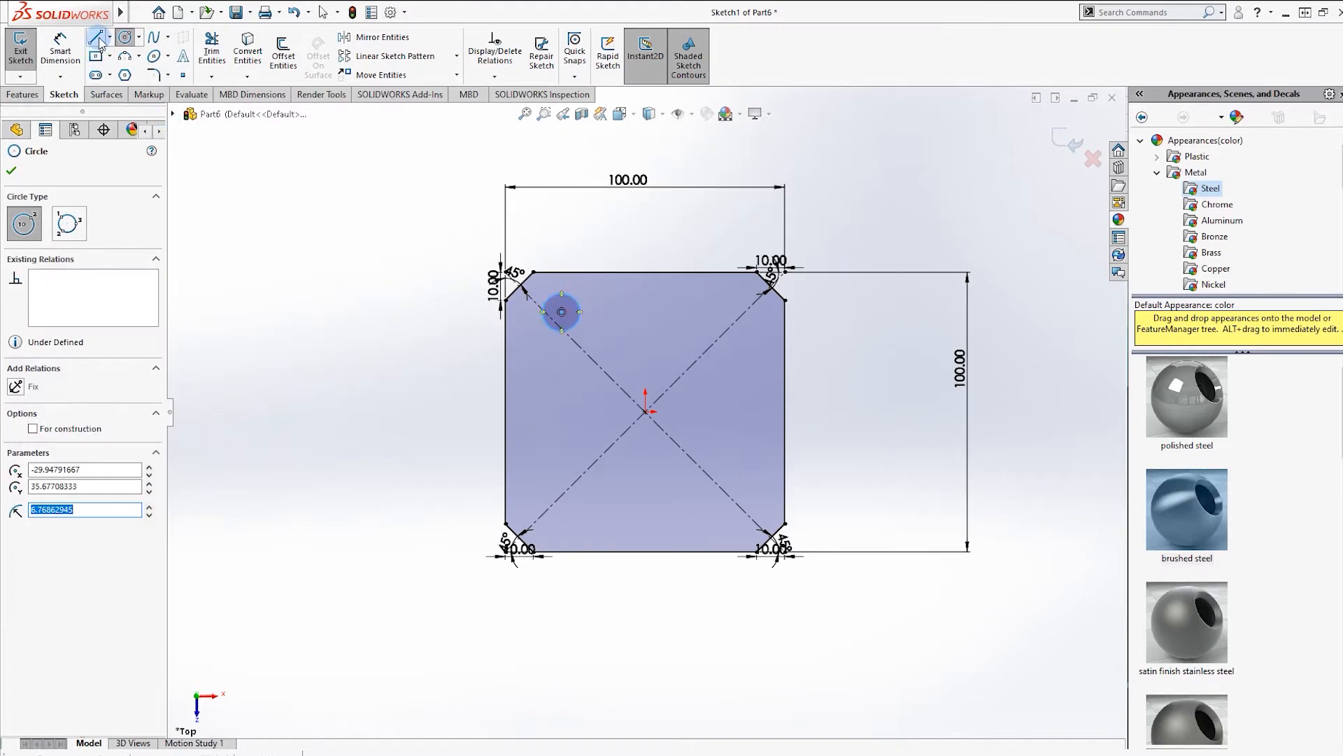
pyautogui.press('Escape')
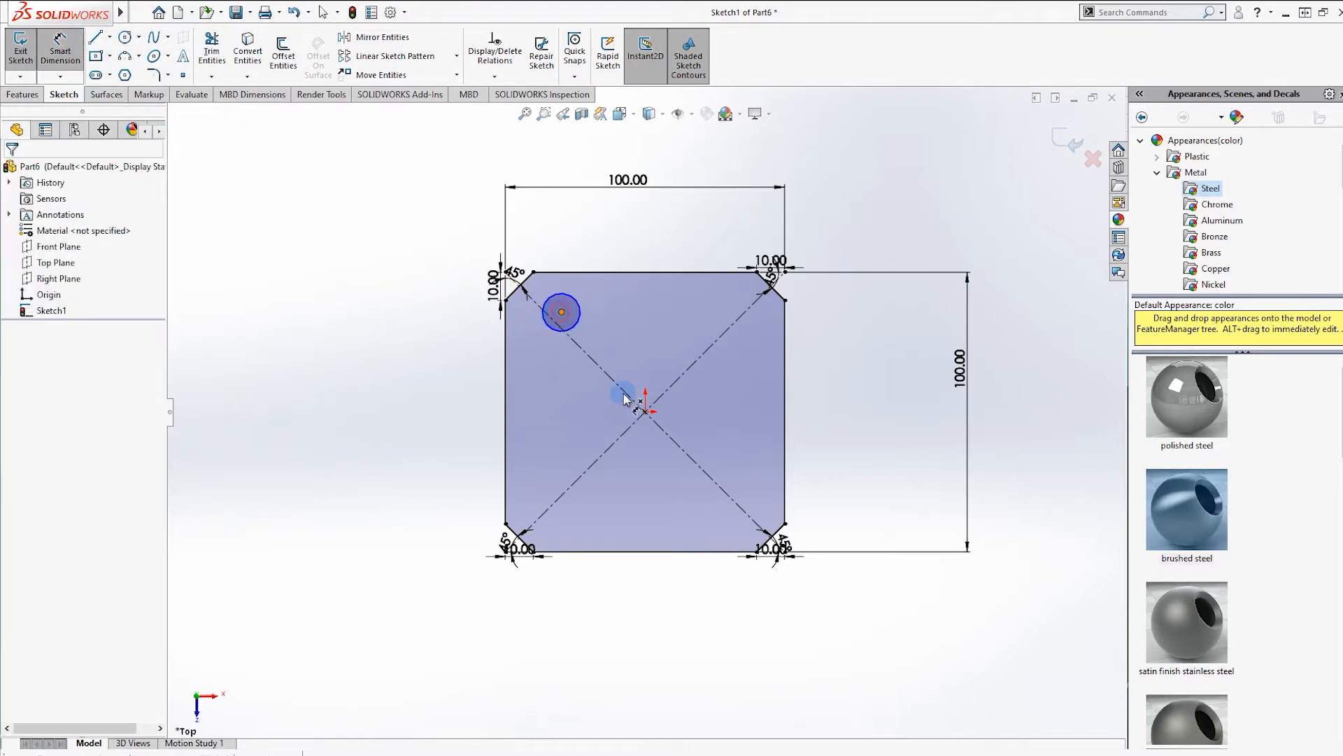
# Dimension the small circle's centre 40 mm vertically from the origin.
pyautogui.click(646, 412)
pyautogui.click(452, 379)
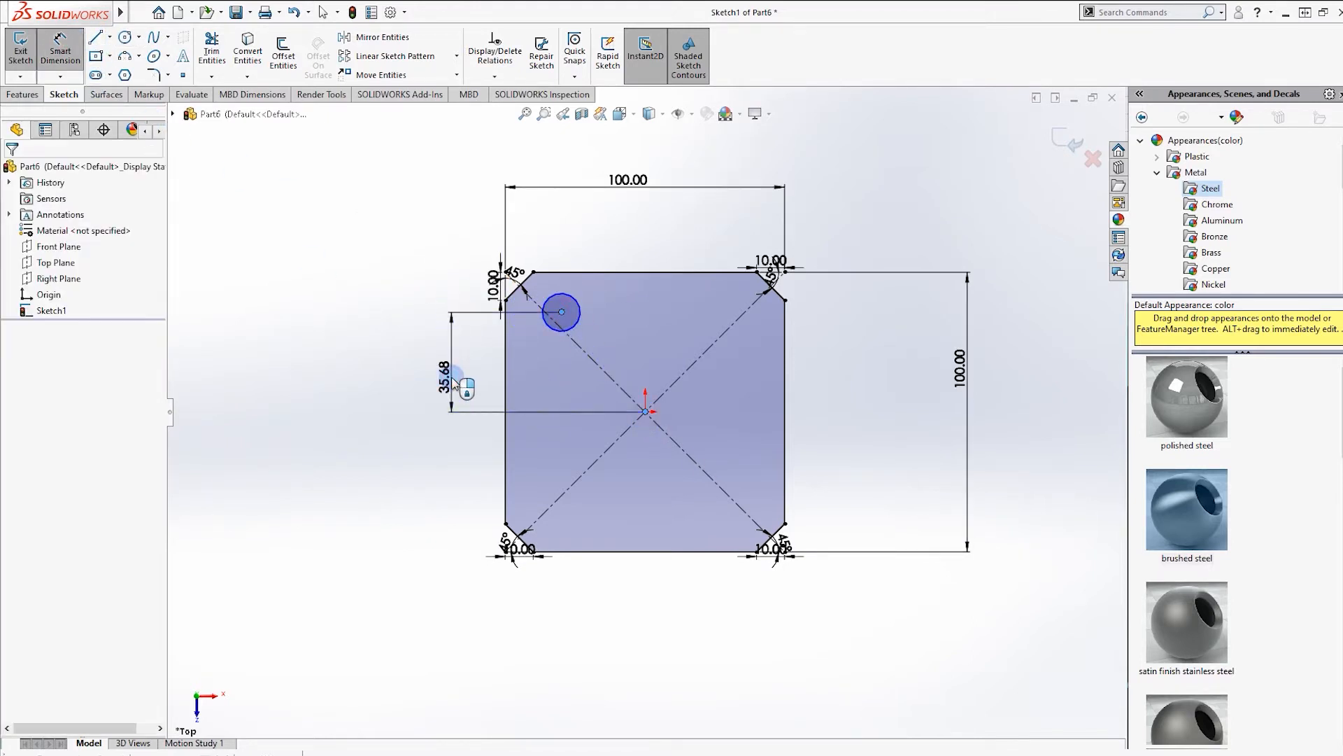
pyautogui.click(452, 379)
pyautogui.write('35')
pyautogui.press('Return')
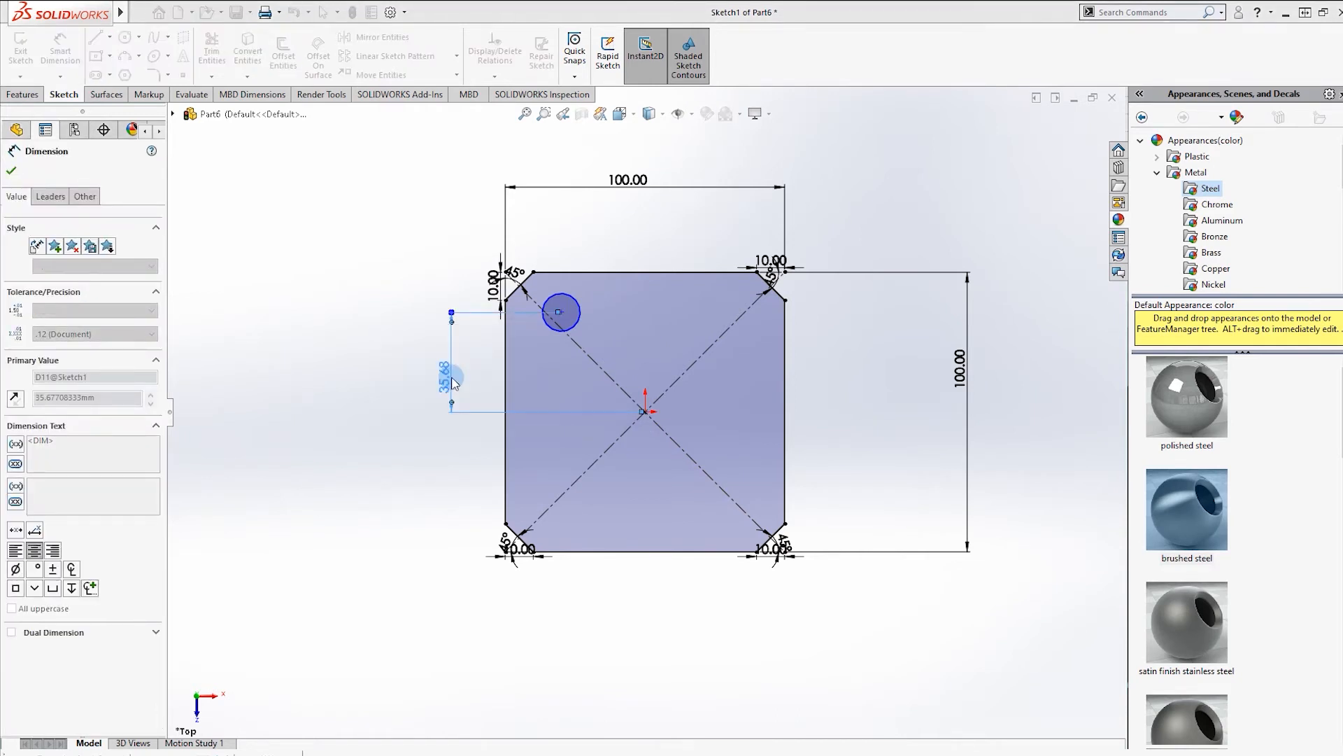
# Dimension the small circle's centre 40 mm horizontally from the origin.
pyautogui.click(578, 319)
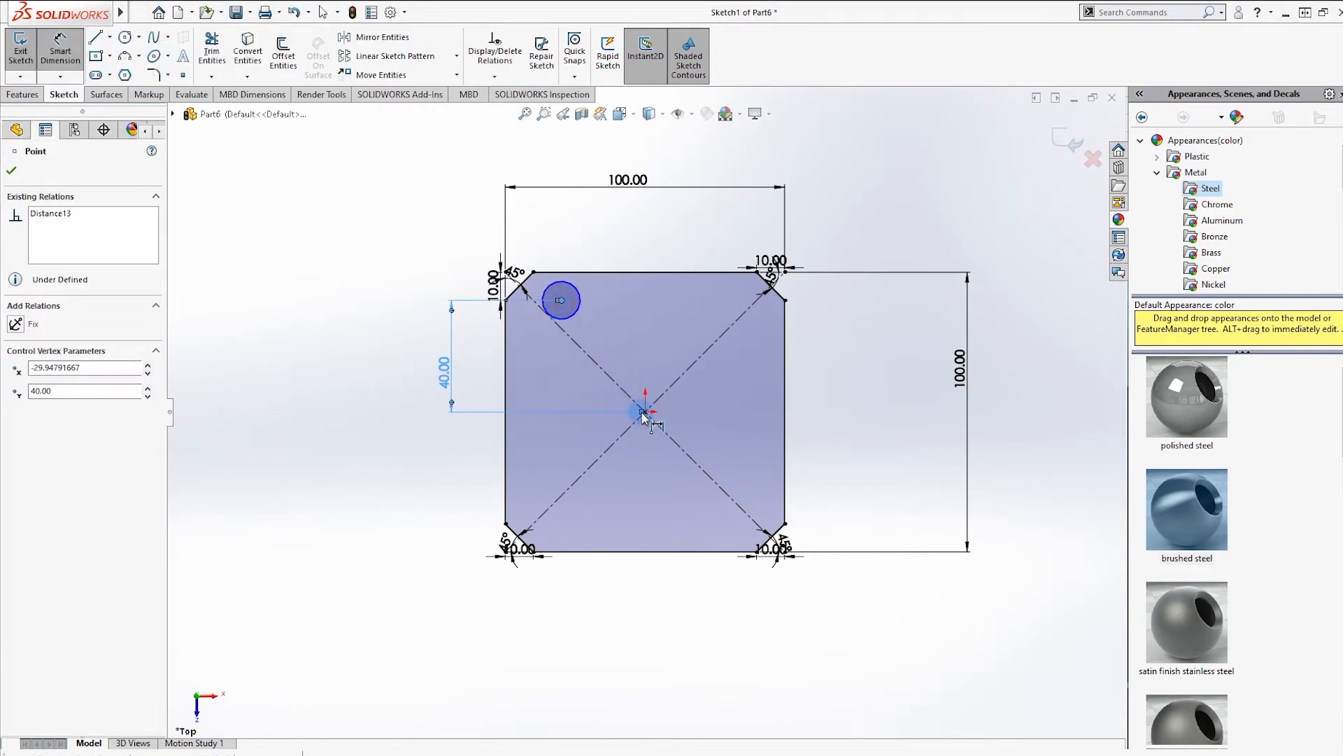
pyautogui.click(643, 412)
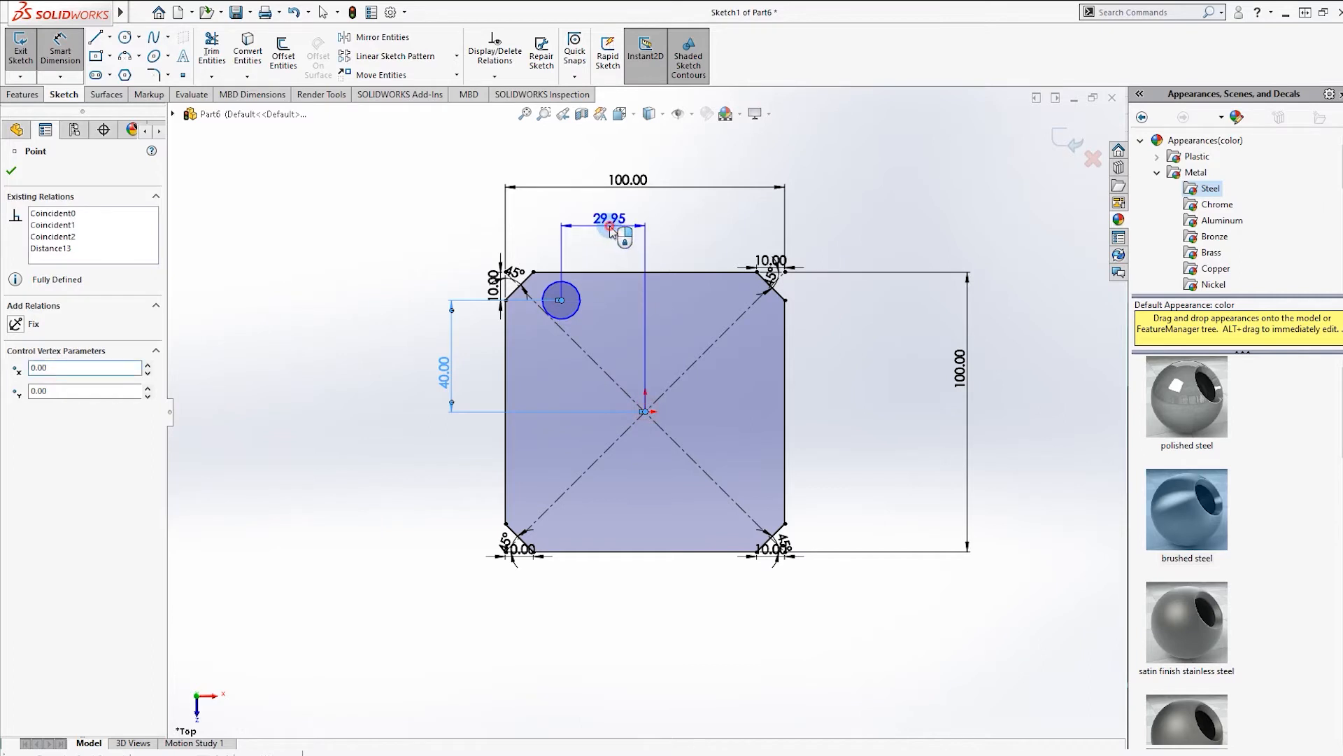
pyautogui.click(611, 231)
pyautogui.write('40')
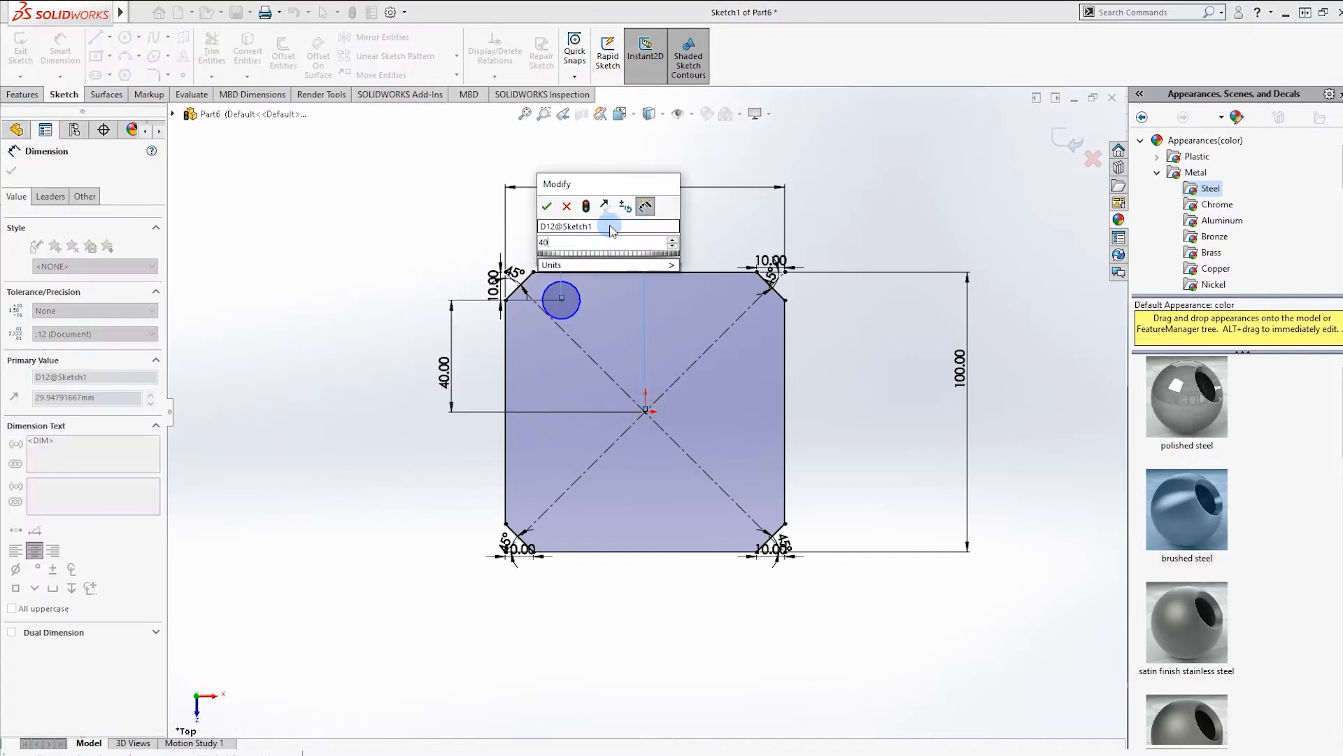
pyautogui.press('Return')
pyautogui.click(695, 214)
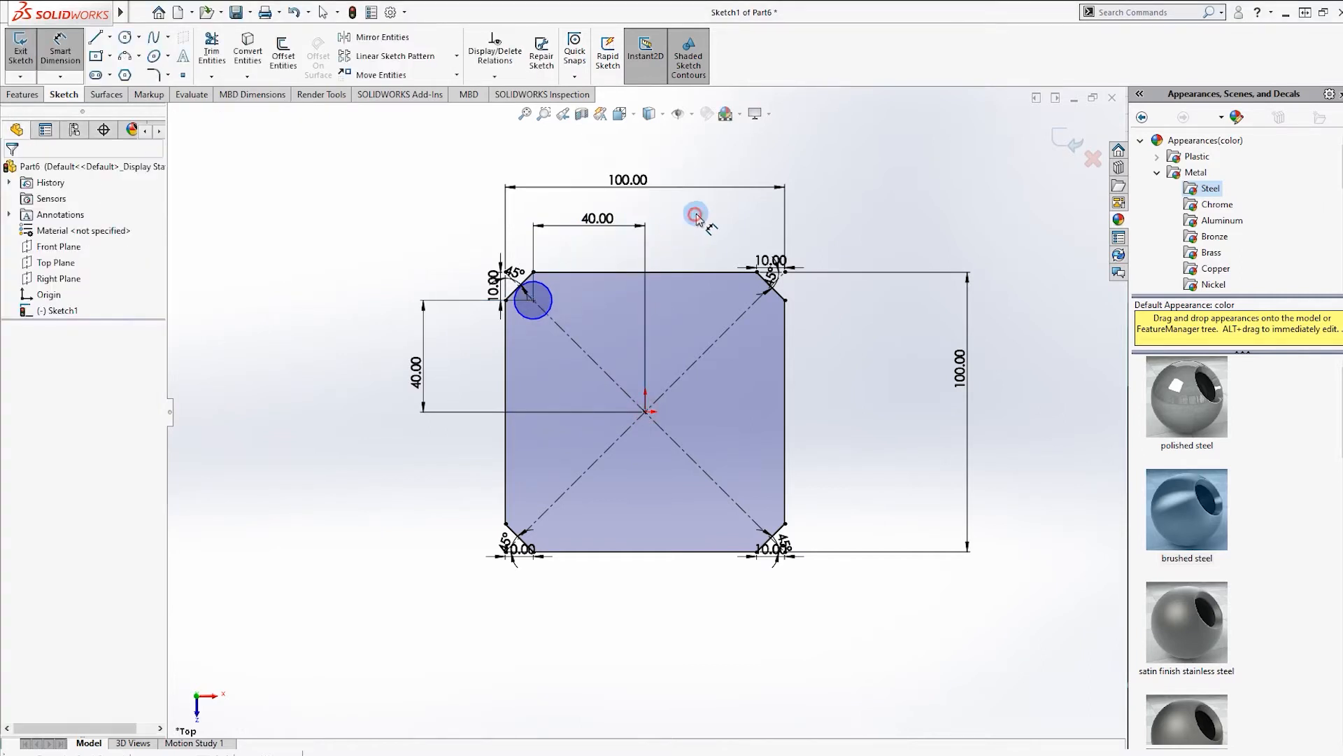
# Dimension the small corner circle with a diameter of 5 mm.
pyautogui.click(536, 284)
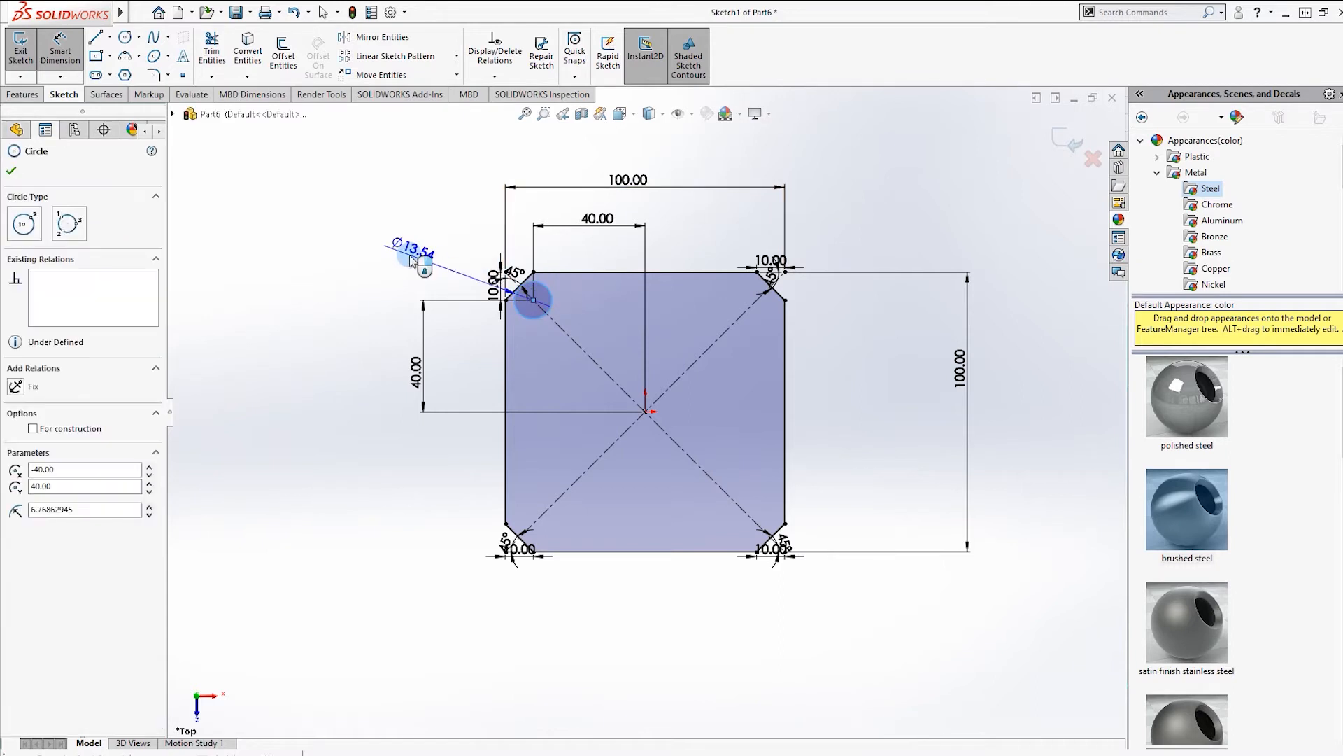
pyautogui.click(411, 260)
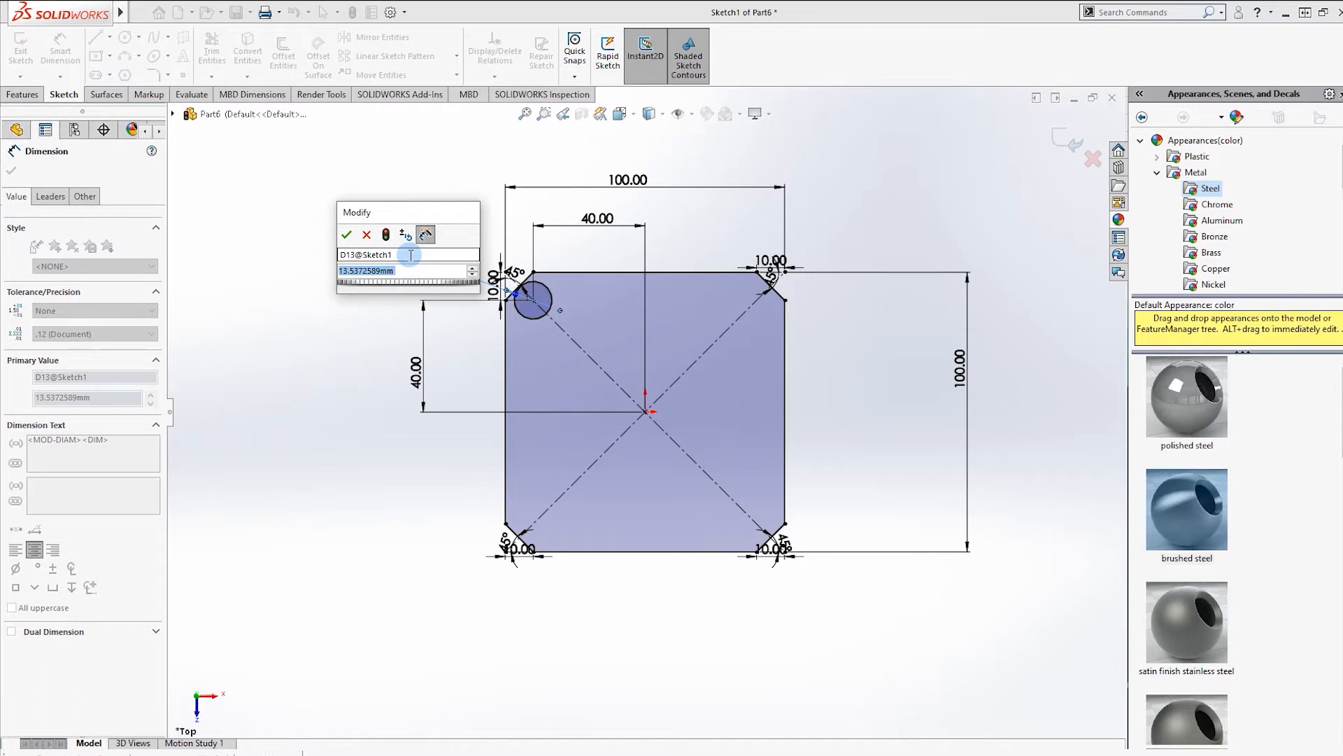
pyautogui.write('5')
pyautogui.press('Return')
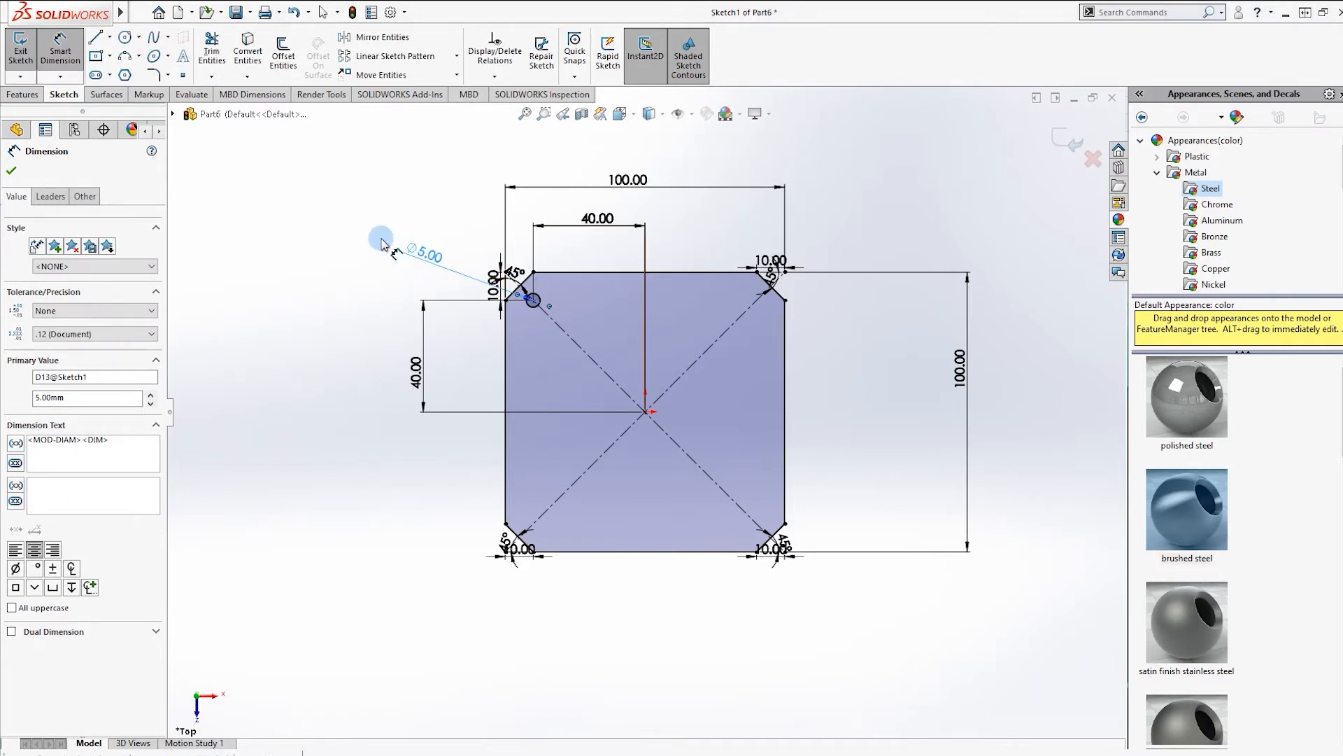
pyautogui.click(346, 240)
pyautogui.click(543, 372)
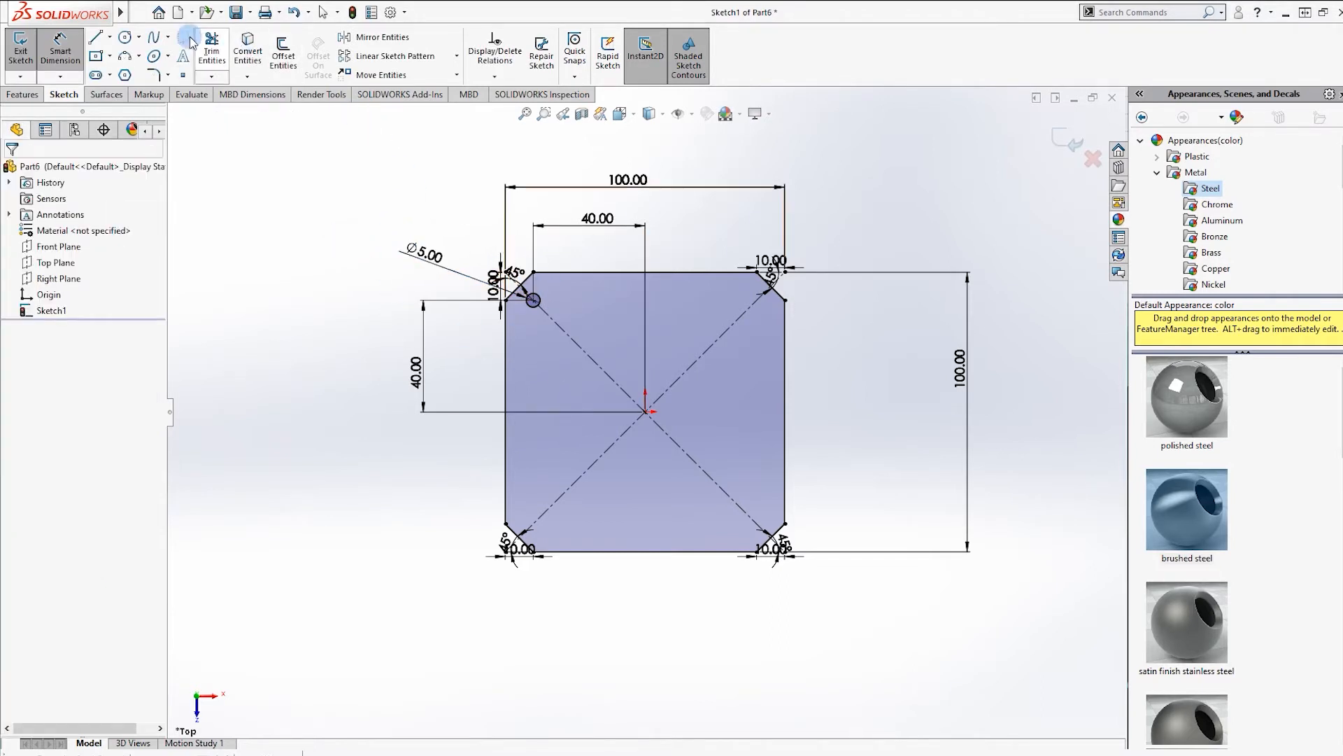
# Sketch a large circle about 75 mm in diameter centred on the origin.
pyautogui.click(125, 37)
pyautogui.click(672, 435)
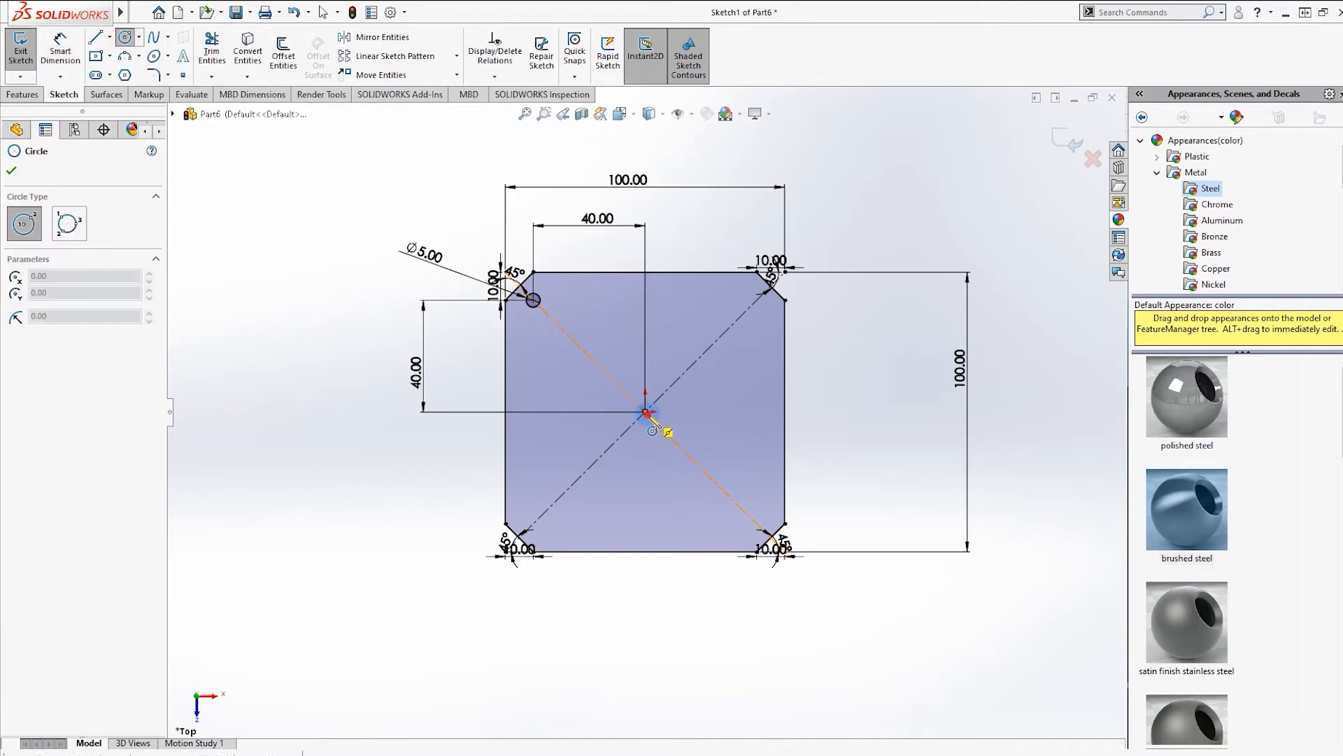
pyautogui.click(645, 411)
pyautogui.click(703, 324)
# Dimension the central circle with a diameter of 59 mm.
pyautogui.click(60, 51)
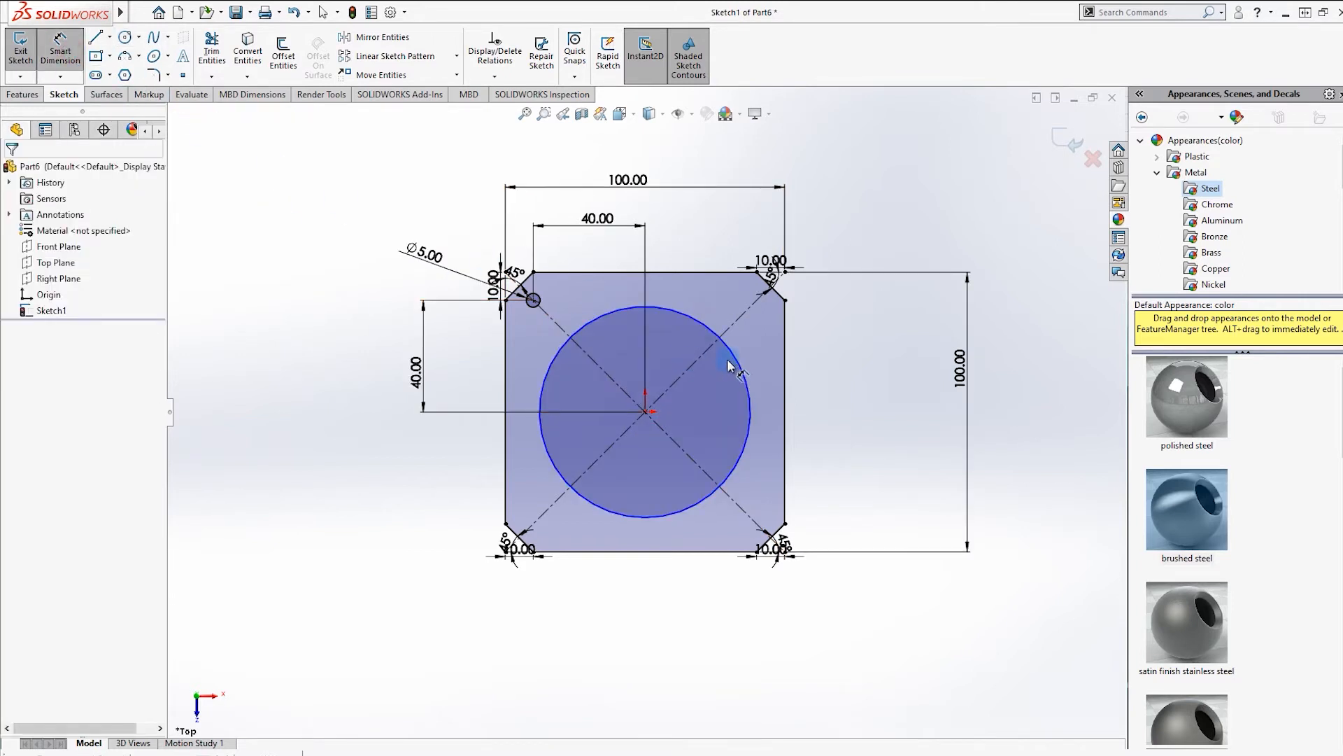
pyautogui.click(748, 370)
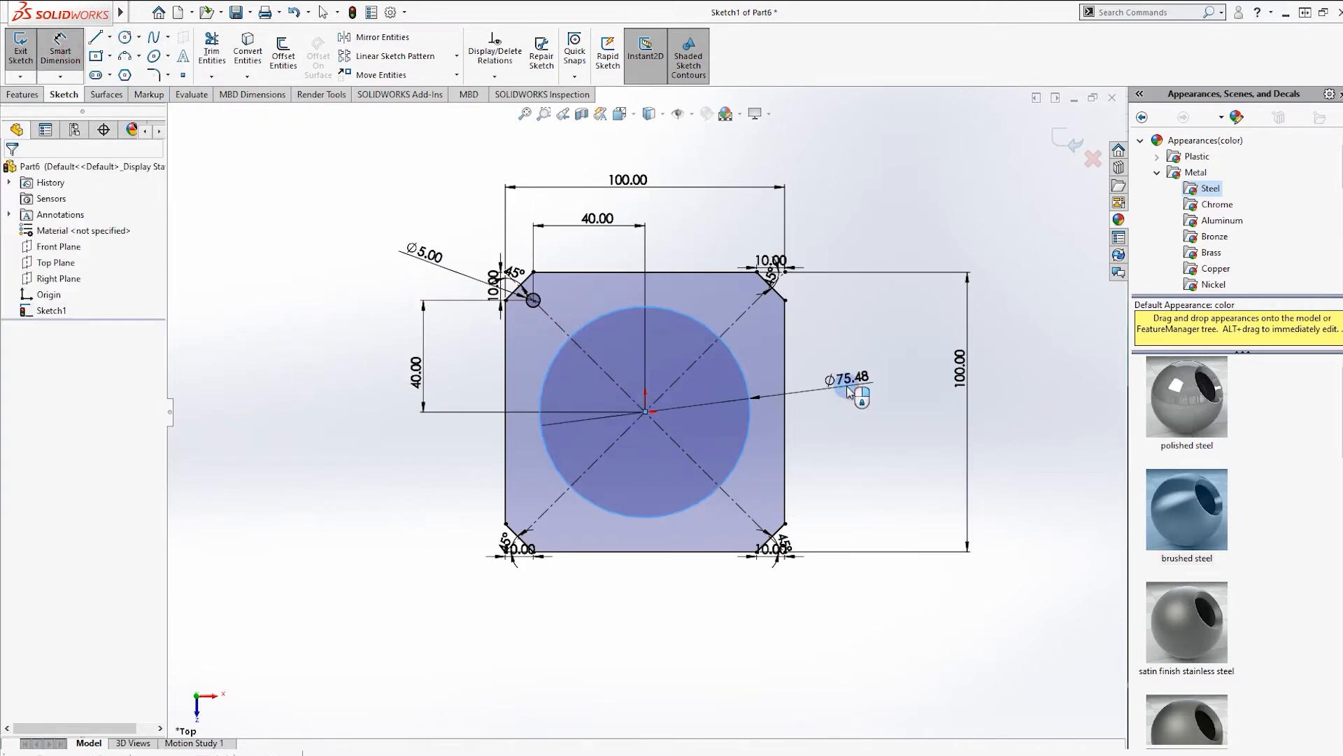
pyautogui.click(848, 392)
pyautogui.write('59')
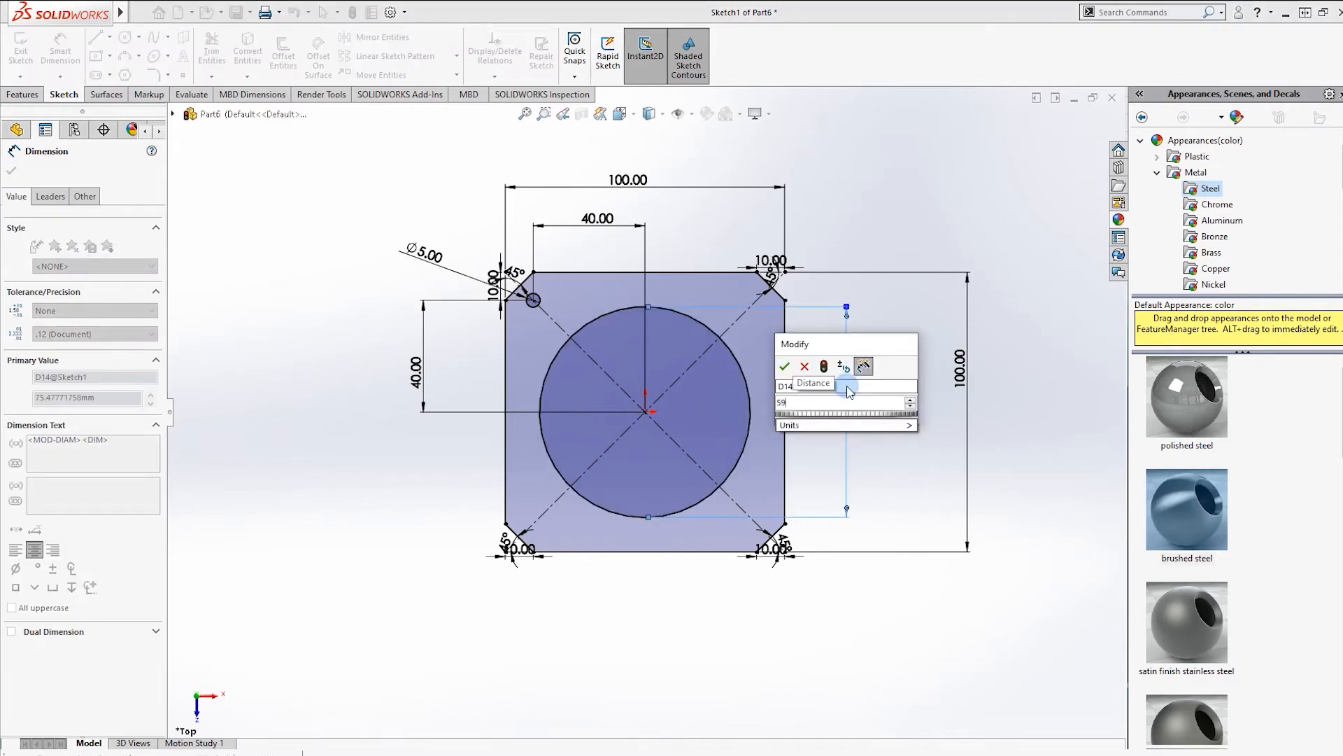
pyautogui.press('Return')
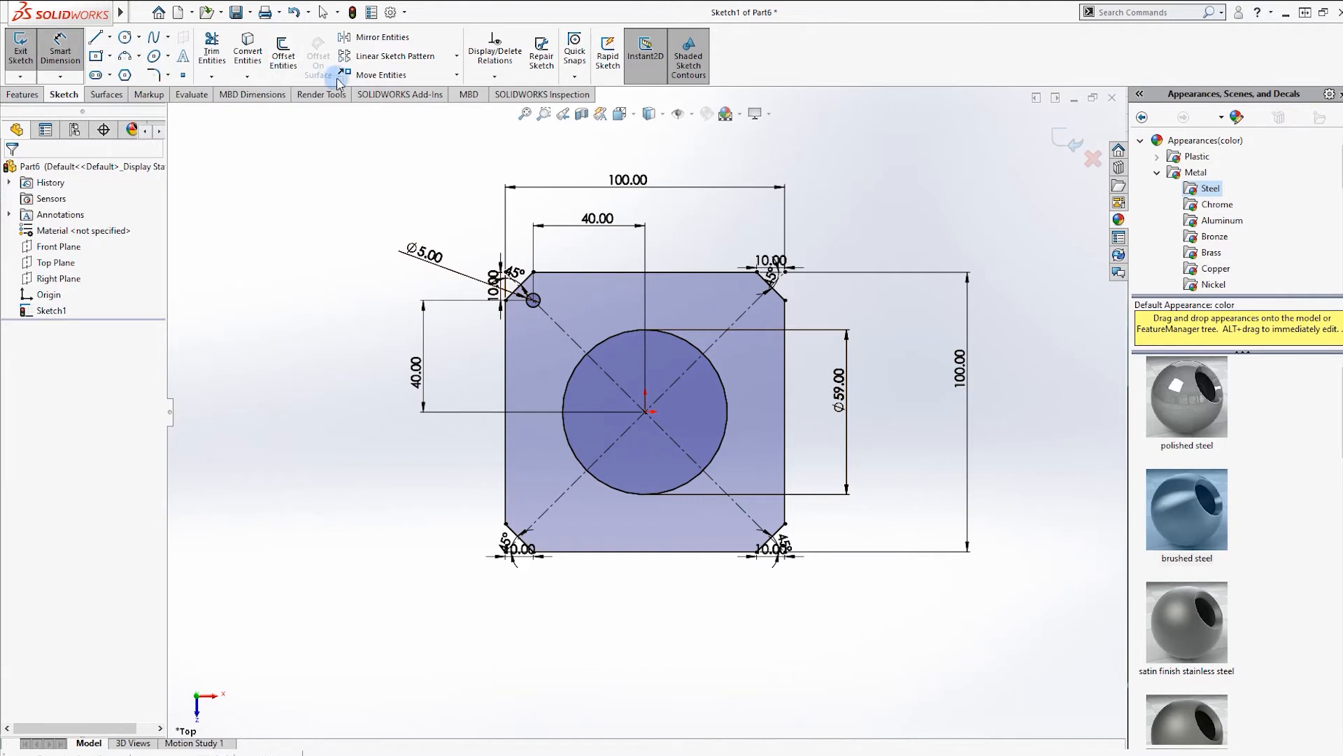
# Create a circular sketch pattern of only the 5 mm circle around the origin, with 4 equally spaced instances over 360 degrees.
pyautogui.click(457, 56)
pyautogui.click(413, 93)
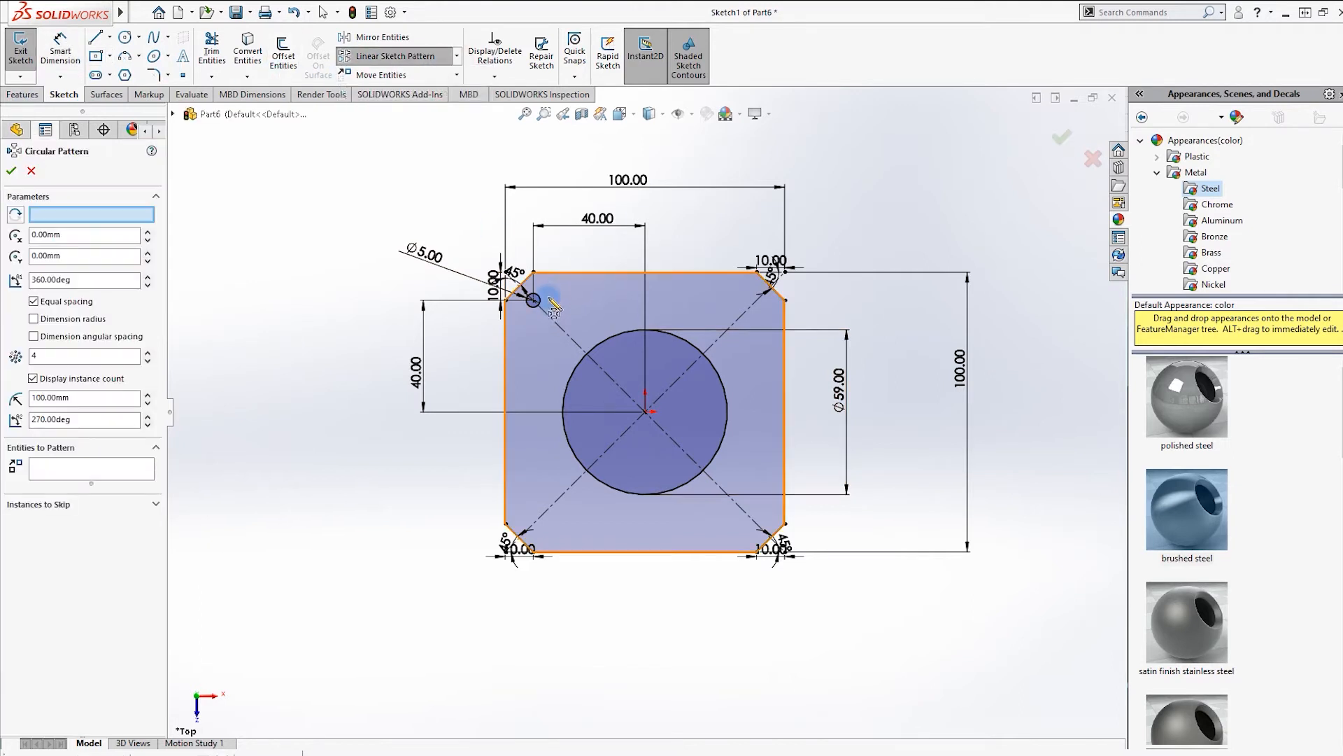
pyautogui.click(630, 332)
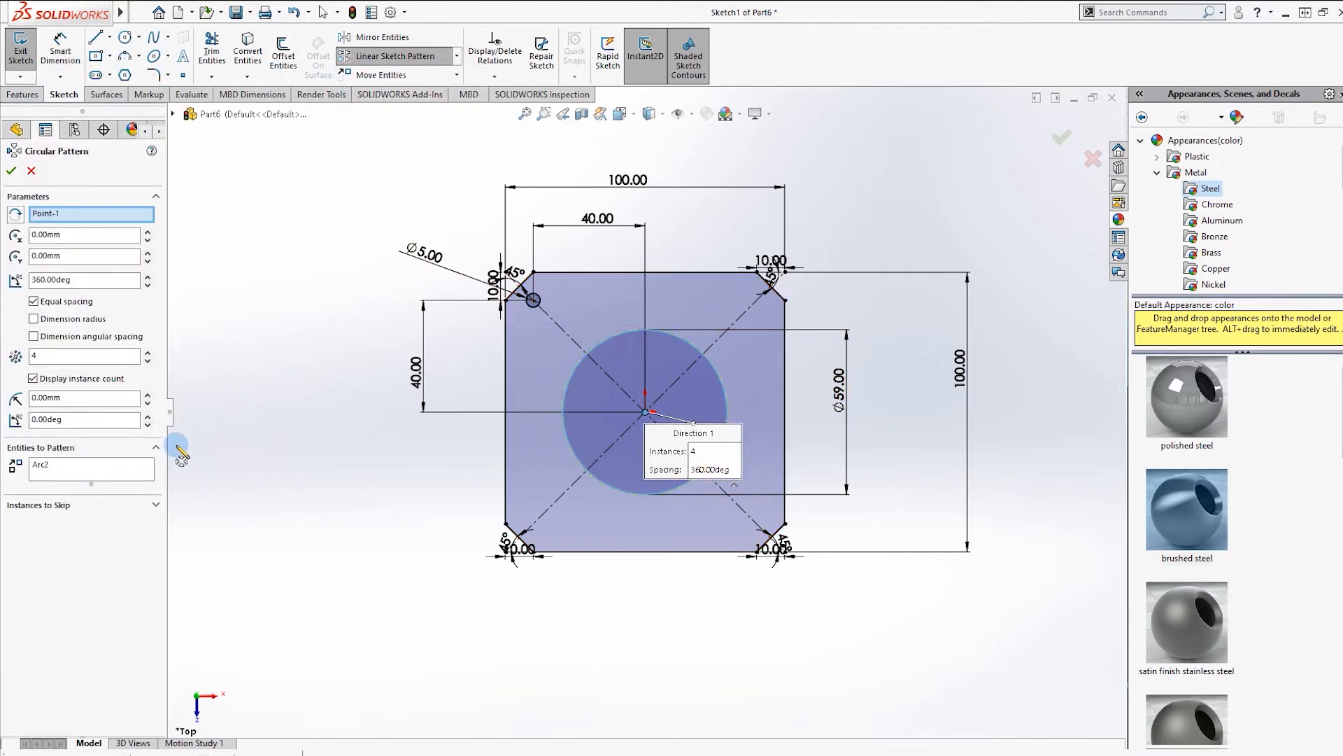
pyautogui.click(84, 467)
pyautogui.click(538, 305)
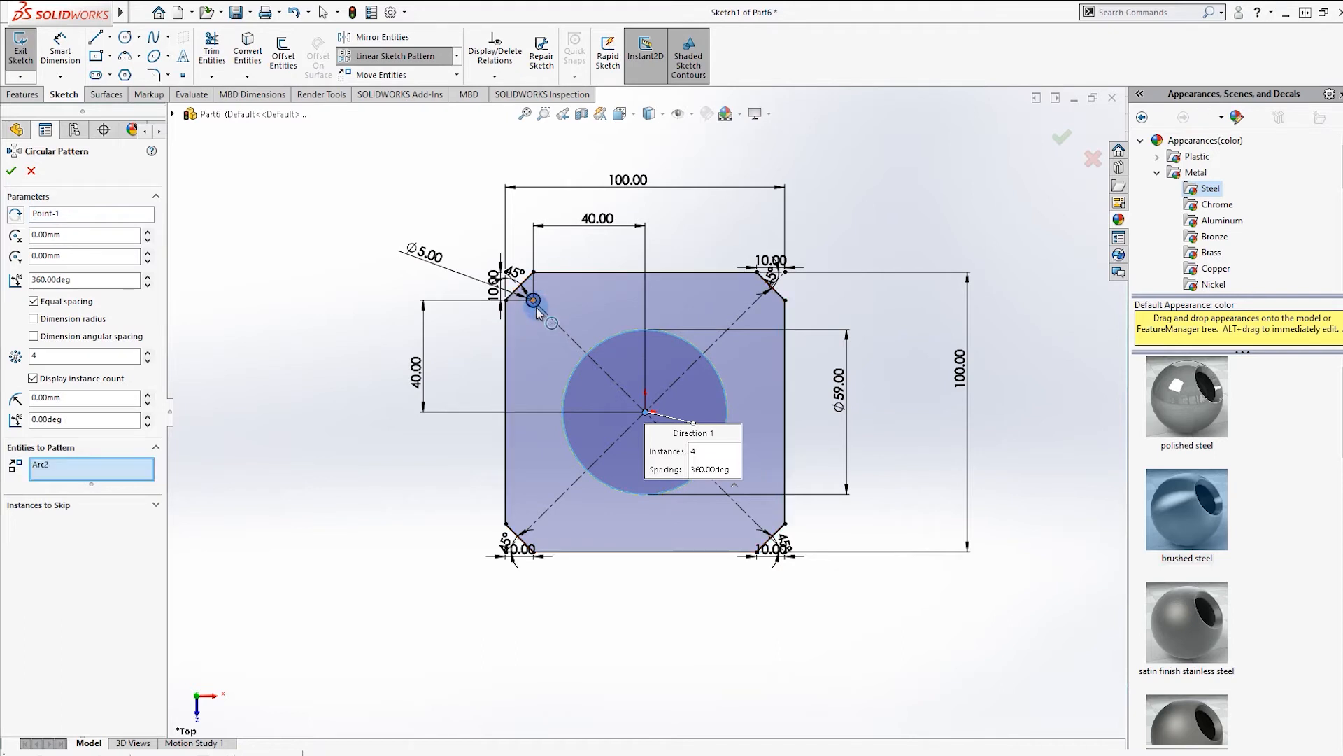
pyautogui.click(536, 312)
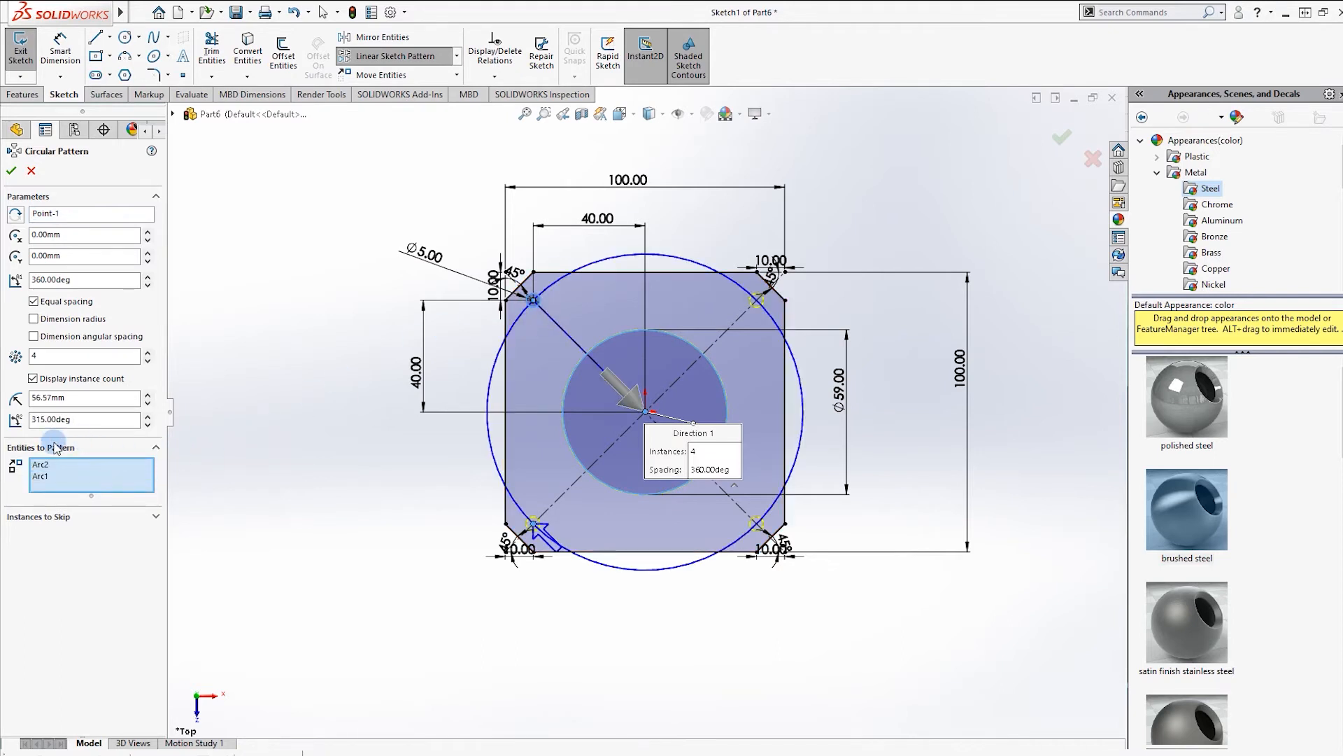
pyautogui.rightClick(46, 476)
pyautogui.click(77, 483)
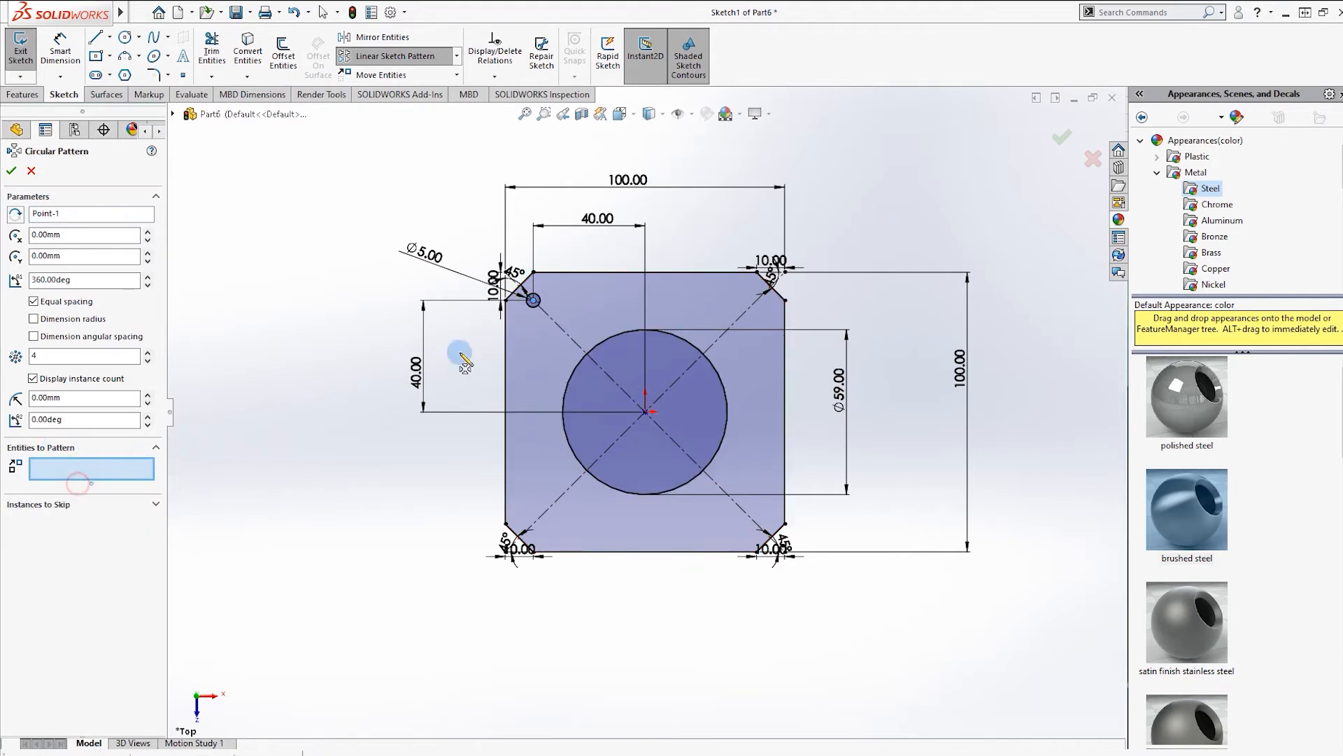
pyautogui.click(531, 306)
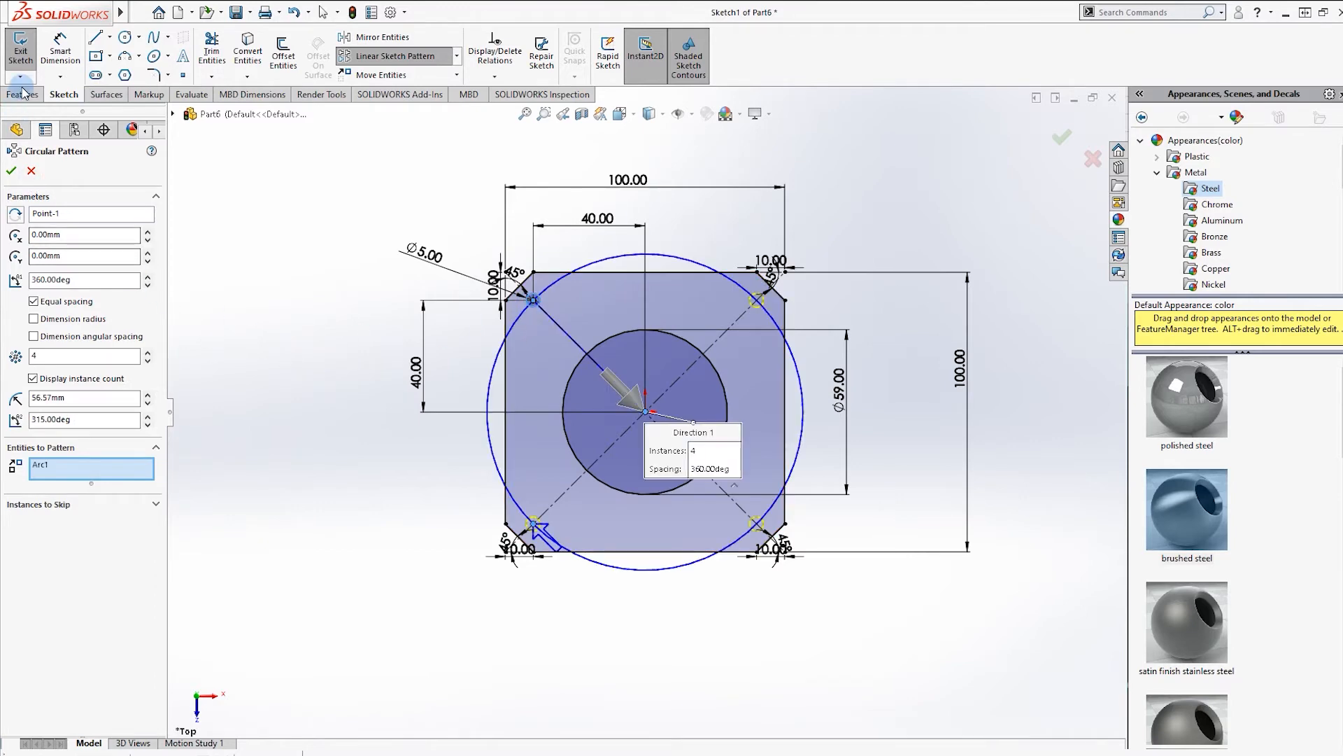
pyautogui.click(10, 171)
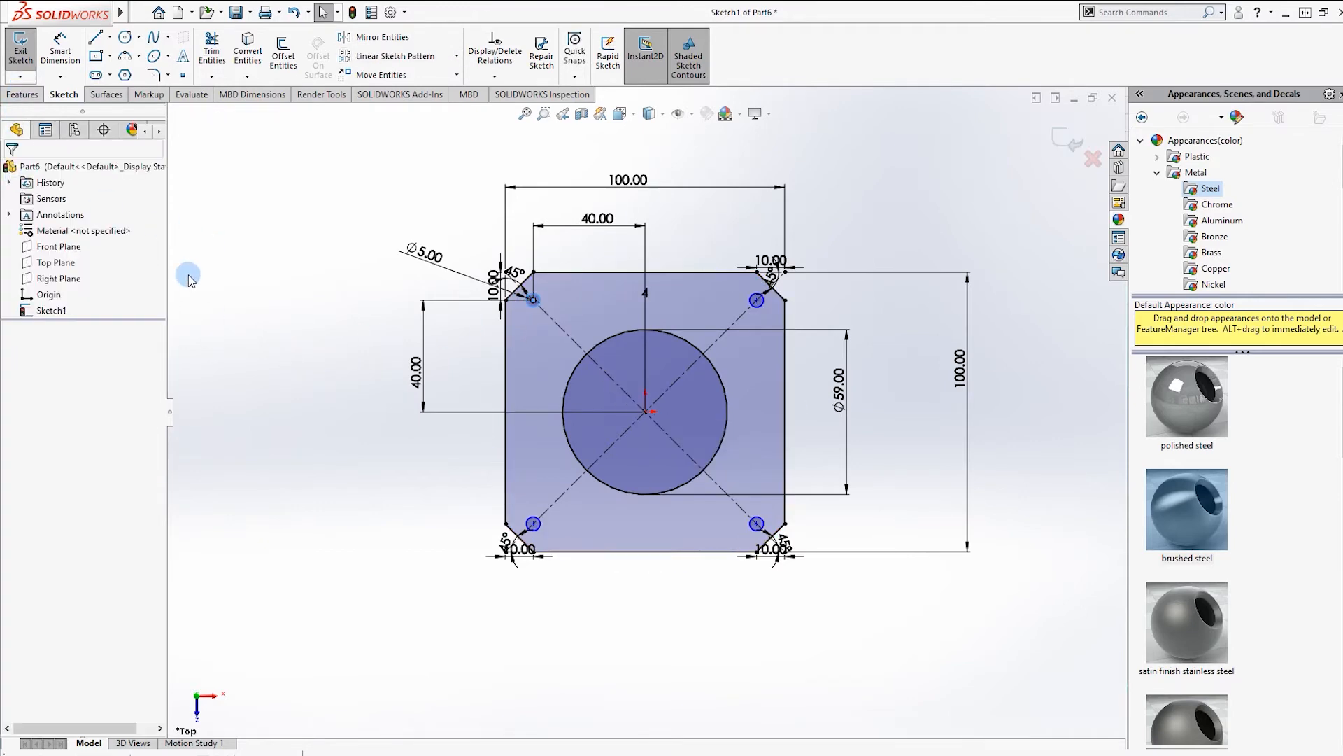
# Extrude the chamfered plate profile around the open central circle as a blind boss 10 mm deep.
pyautogui.scroll(-3, 564, 343)
pyautogui.scroll(3, 742, 338)
pyautogui.scroll(-1, 788, 347)
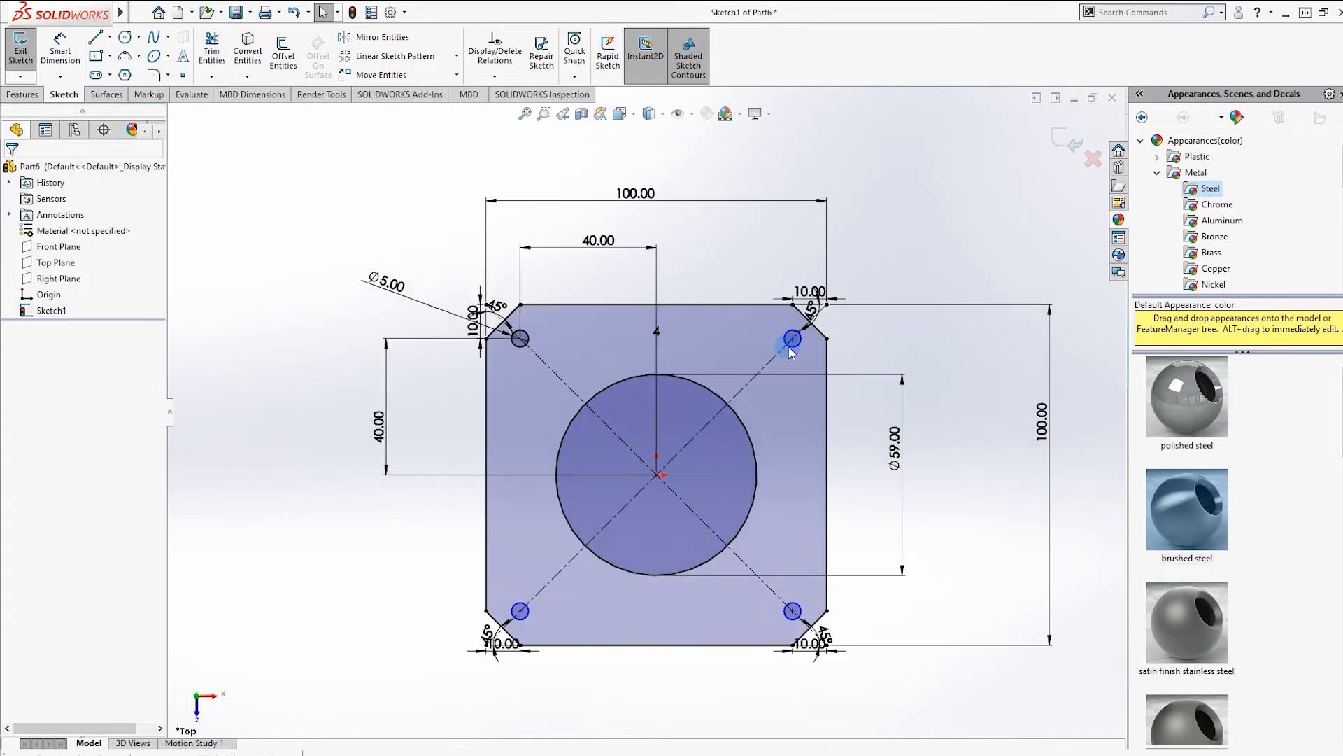
pyautogui.scroll(-2, 810, 389)
pyautogui.scroll(2, 810, 420)
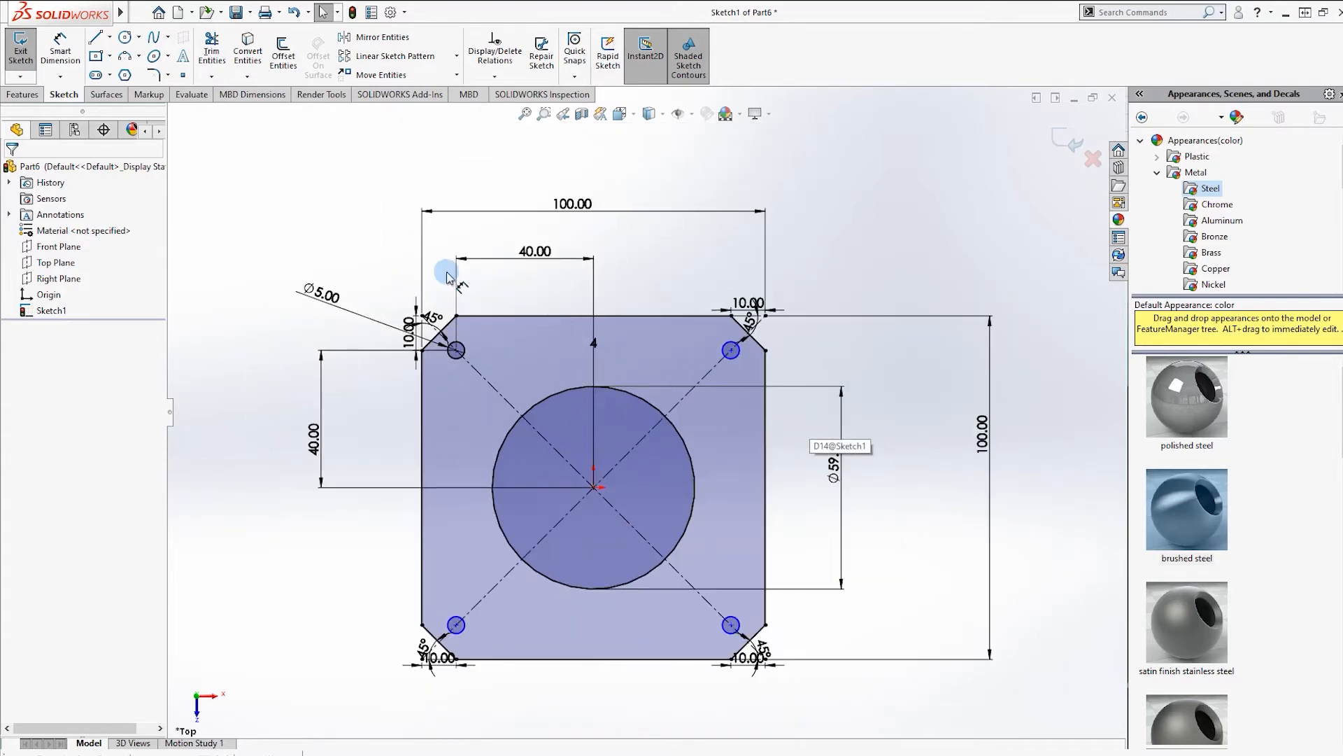
pyautogui.click(28, 96)
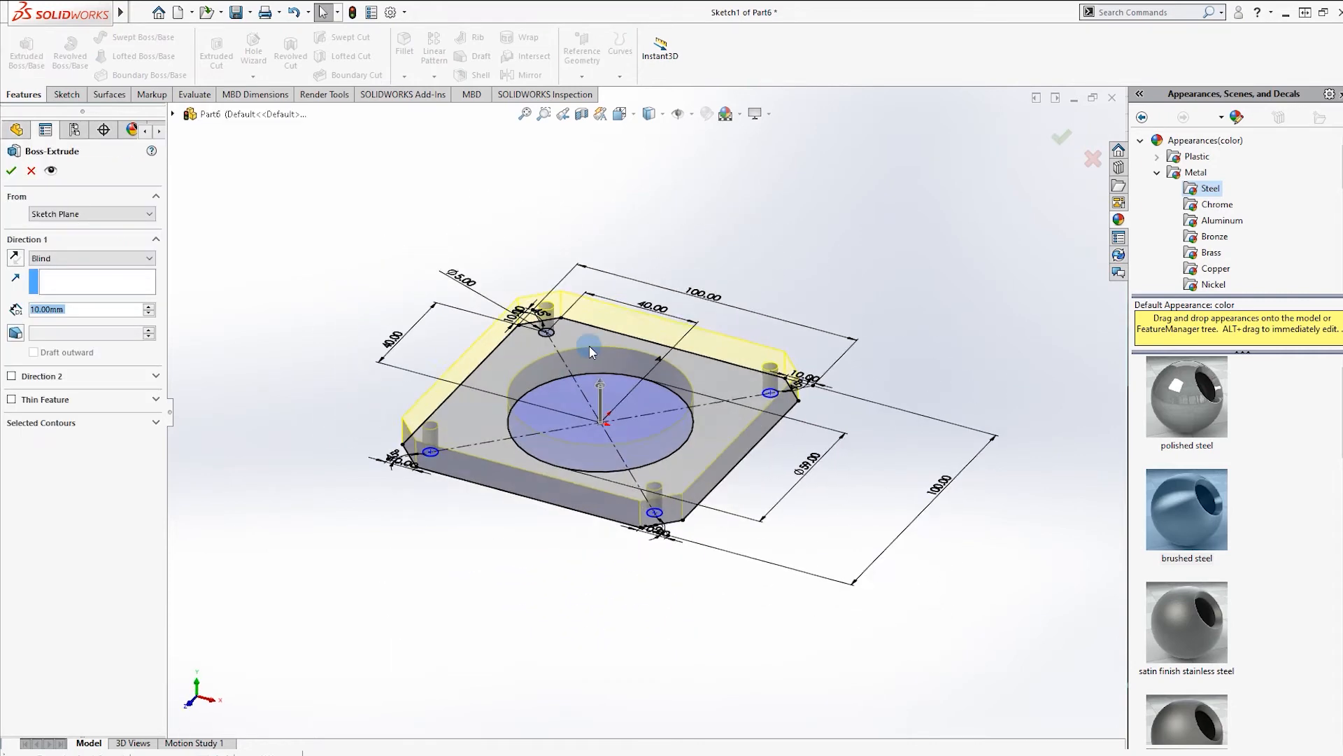
pyautogui.click(498, 378)
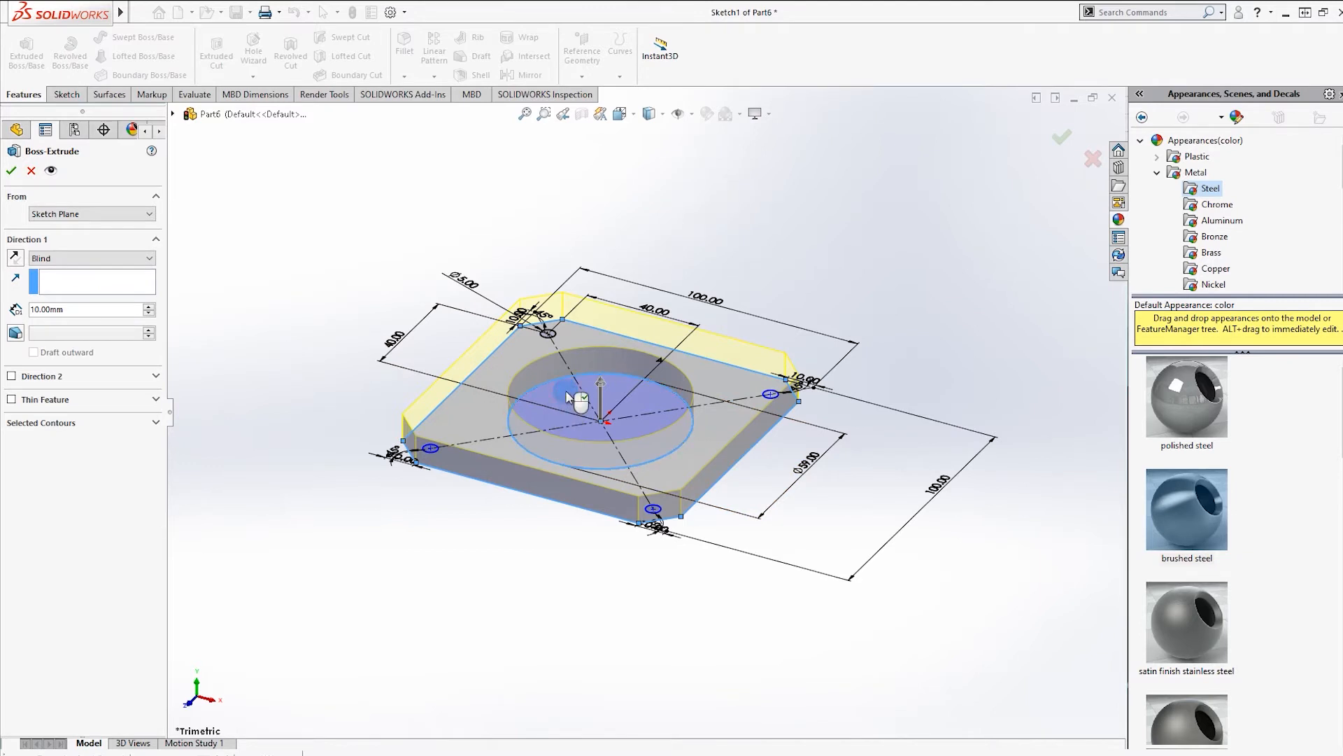
pyautogui.click(1065, 139)
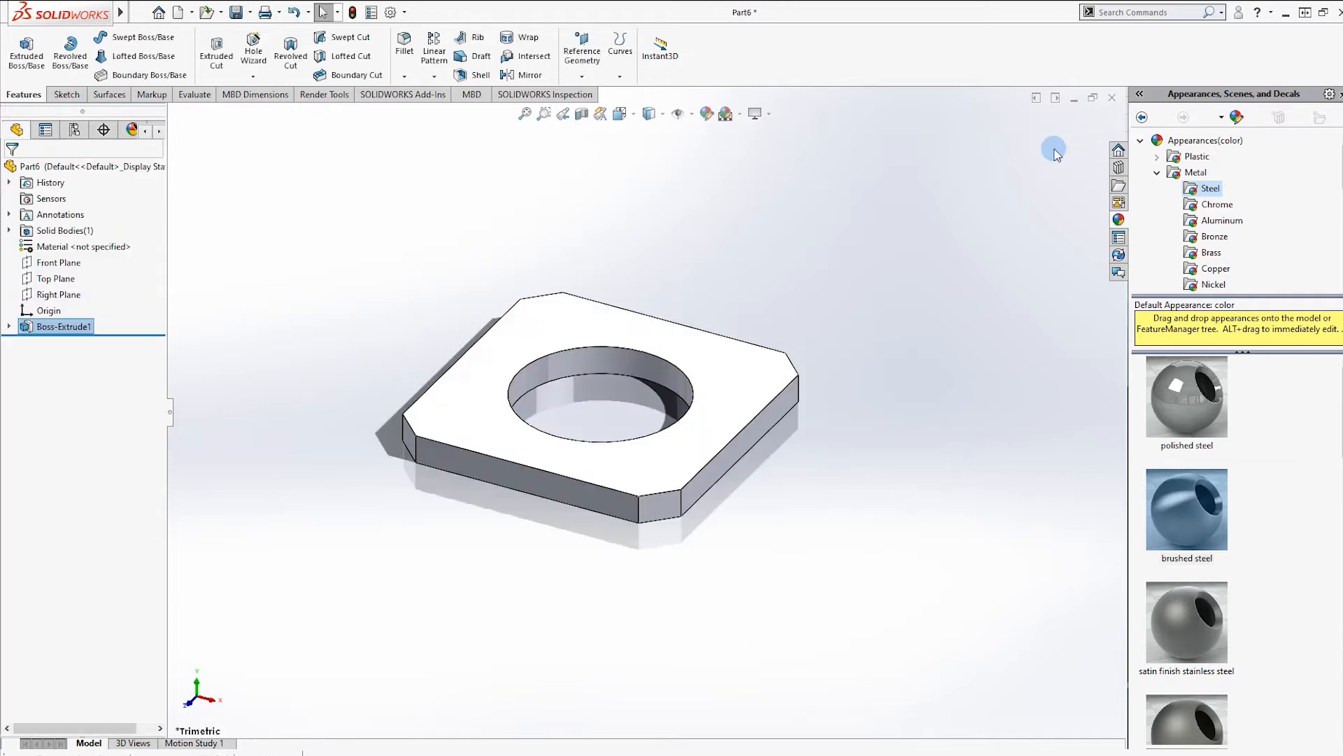
# Start a second boss extrusion and show the plate extrusion's sketch so its contours can be reused.
pyautogui.click(9, 326)
pyautogui.click(26, 52)
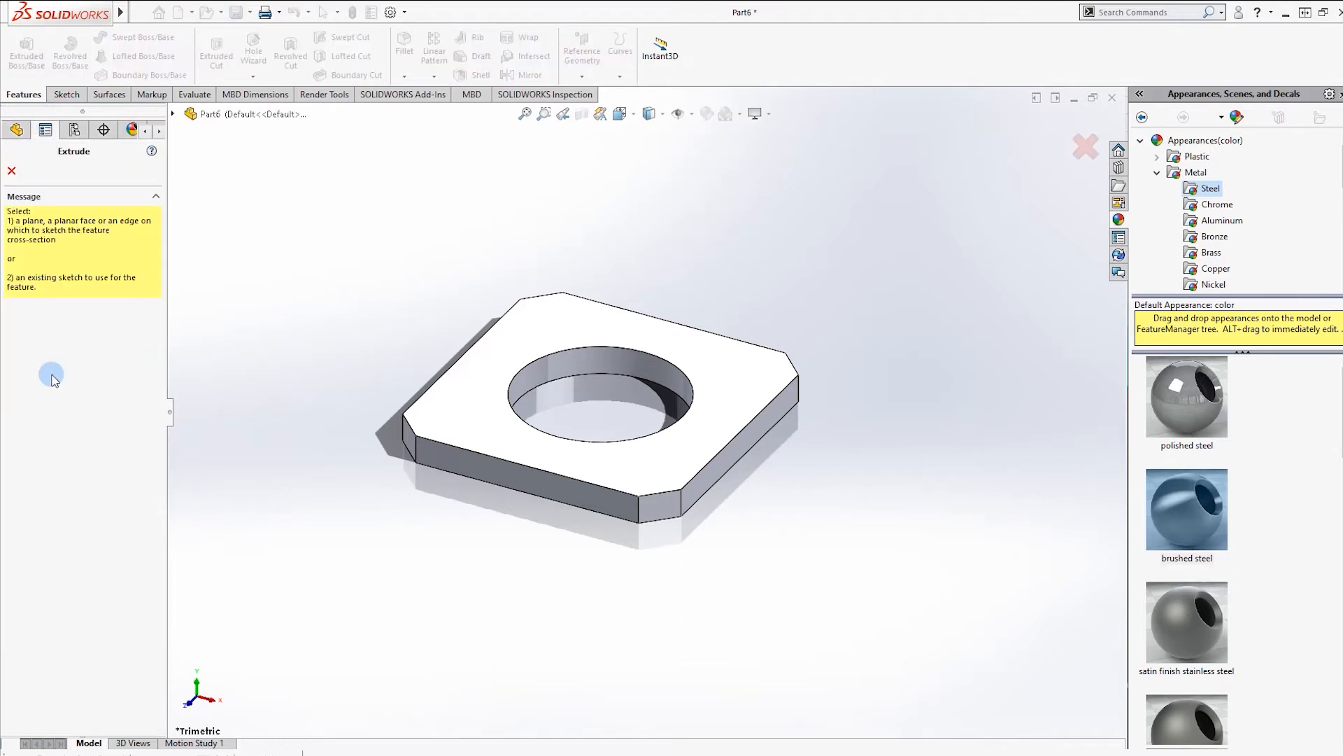
pyautogui.click(174, 113)
pyautogui.click(189, 274)
pyautogui.rightClick(237, 291)
pyautogui.click(270, 314)
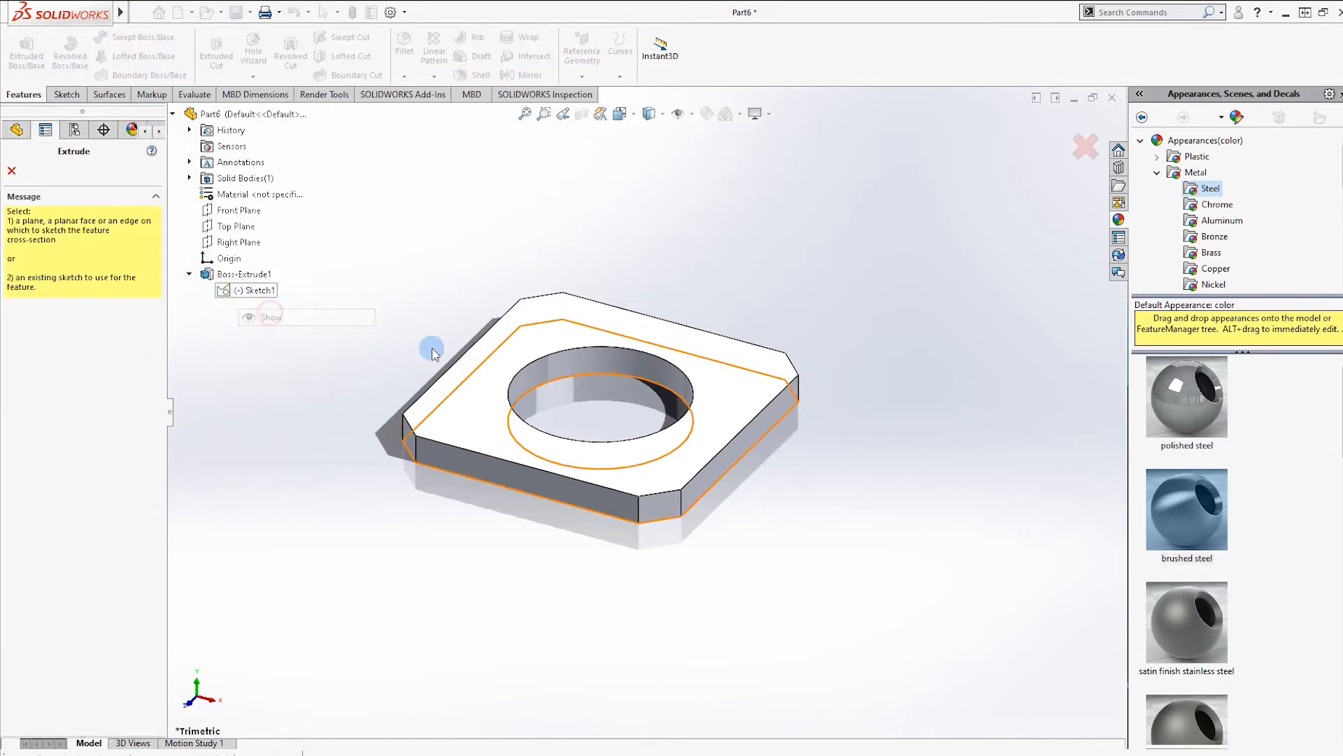
# Extrude the central circle contour as a blind boss 1 mm deep, merged with the plate.
pyautogui.click(642, 381)
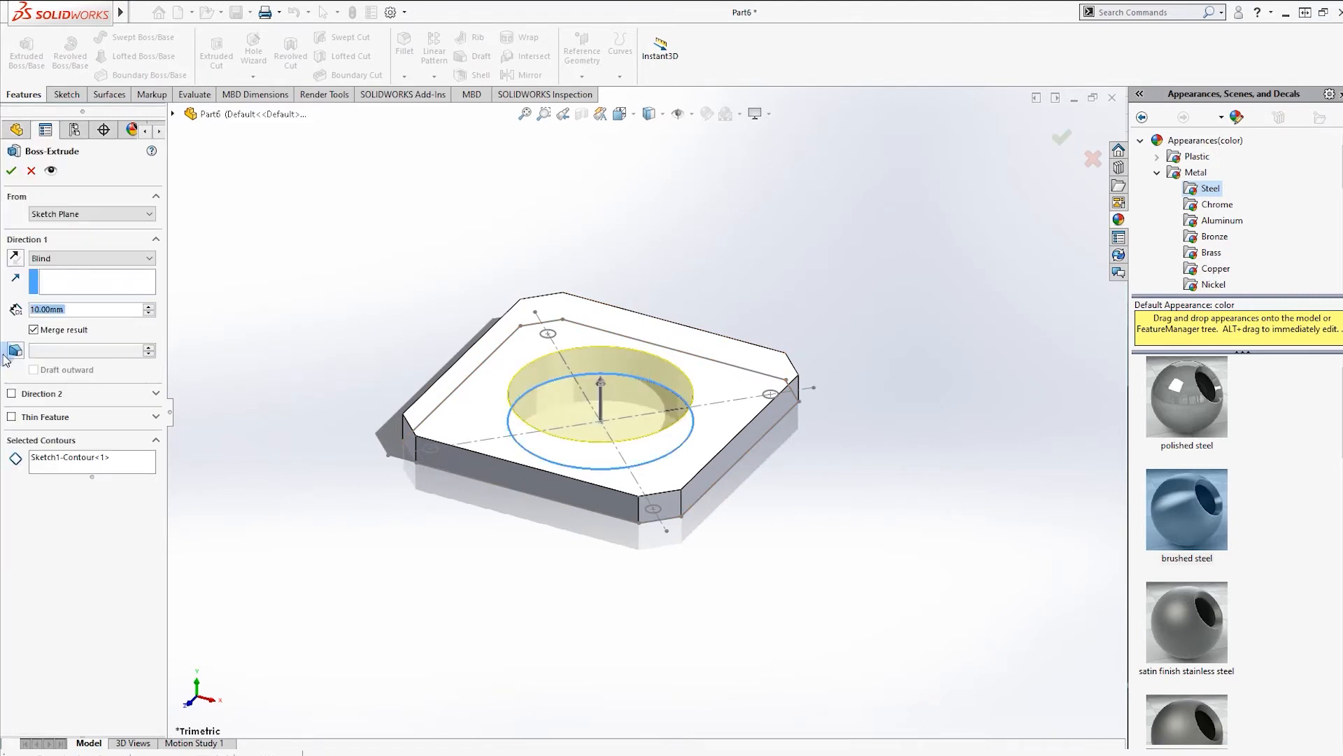
pyautogui.write('1')
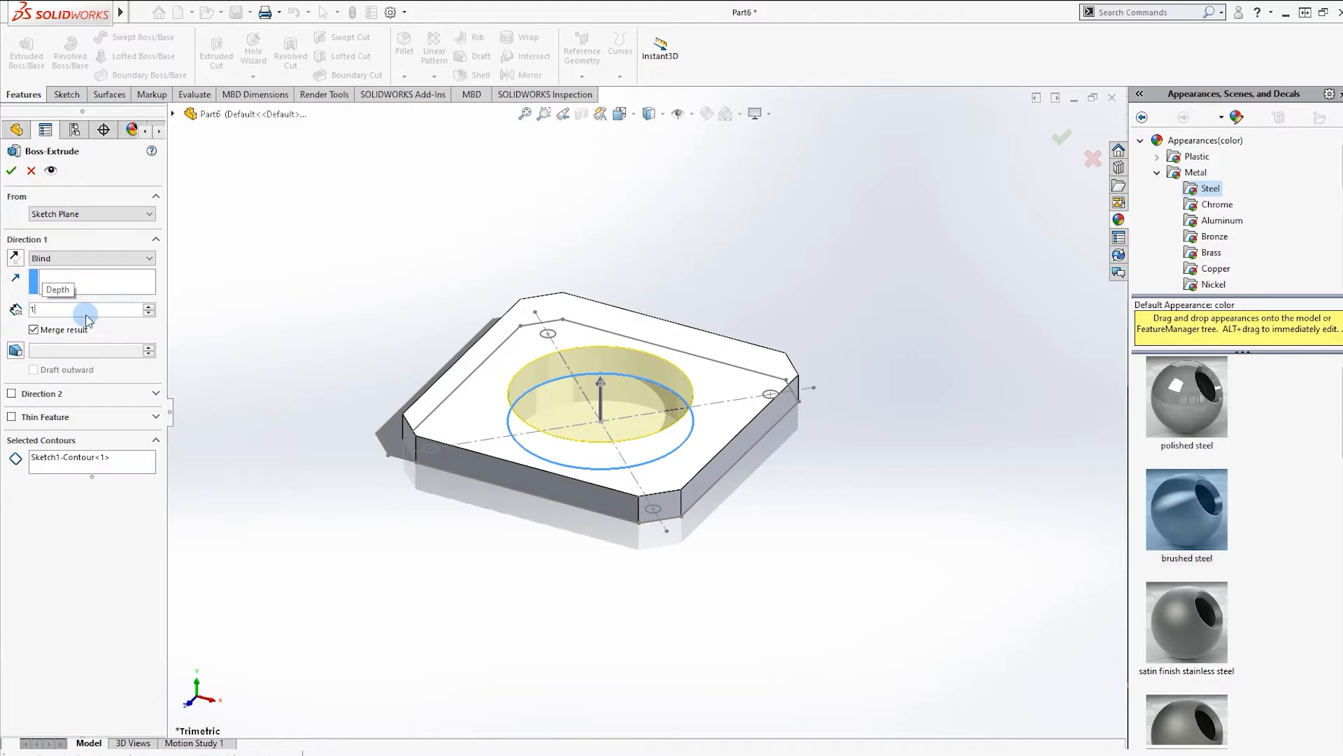
pyautogui.press('Return')
pyautogui.click(1076, 135)
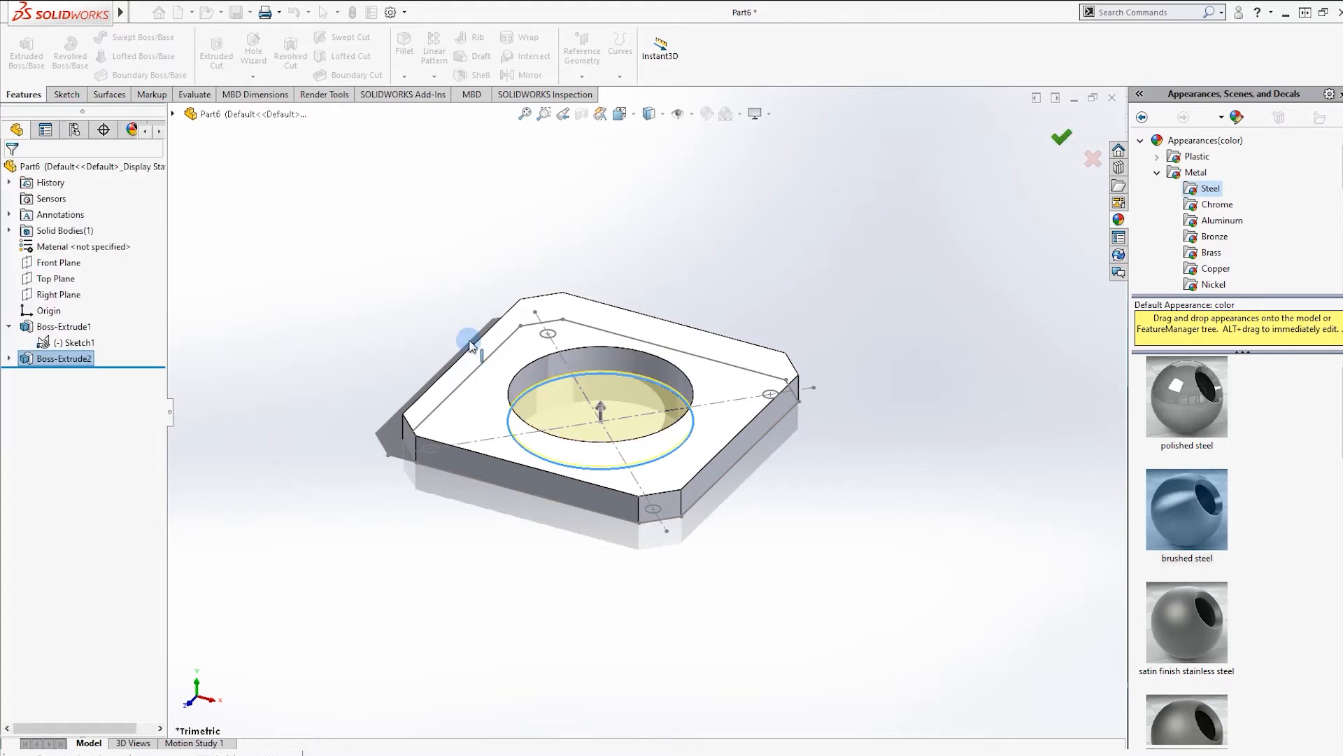
# Edit the plate's first extrusion and set its depth to 5 mm.
pyautogui.rightClick(47, 332)
pyautogui.click(53, 295)
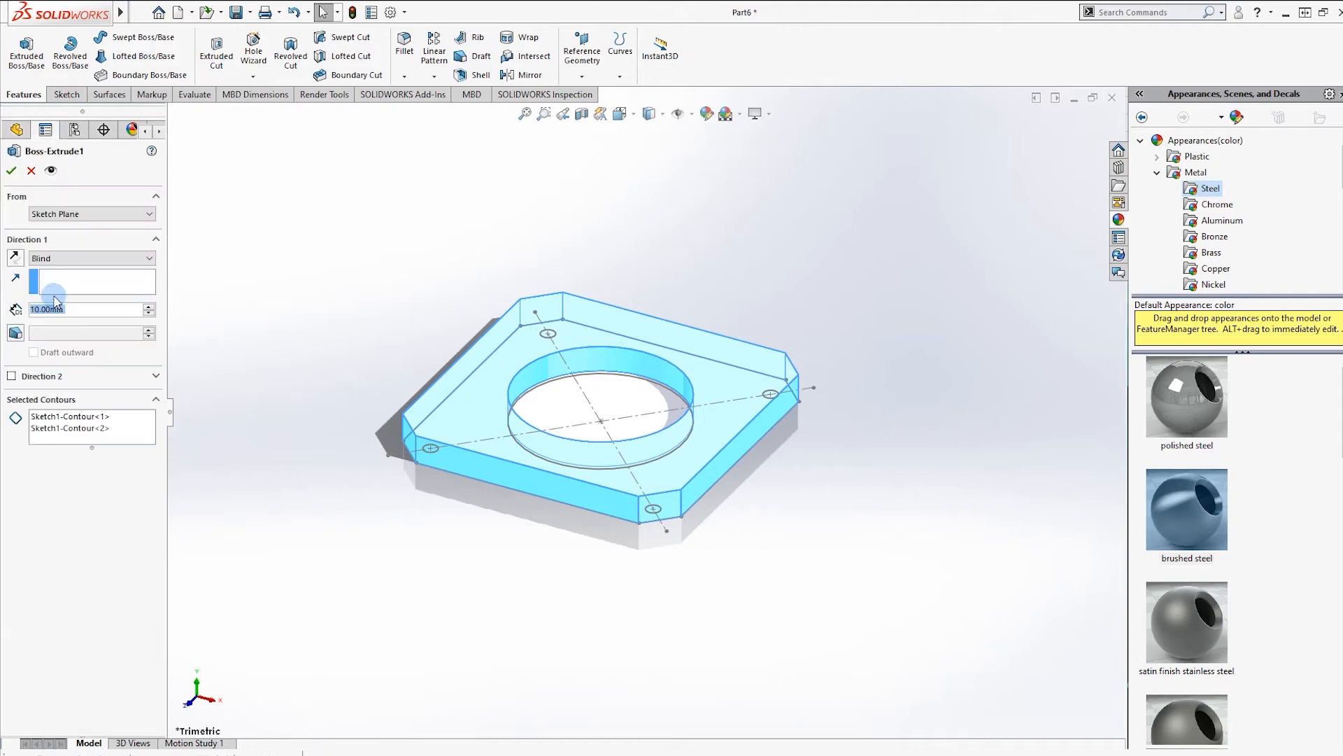
pyautogui.write('5')
pyautogui.press('Return')
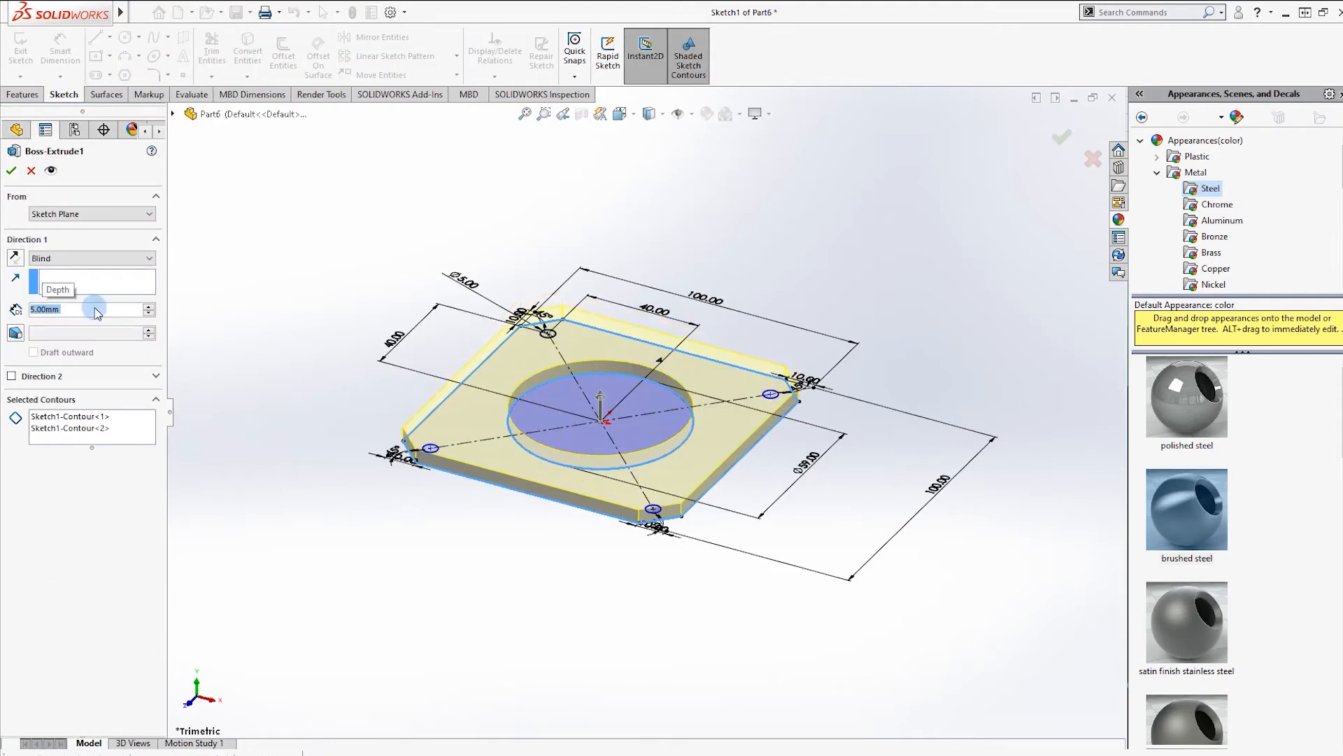
pyautogui.click(13, 169)
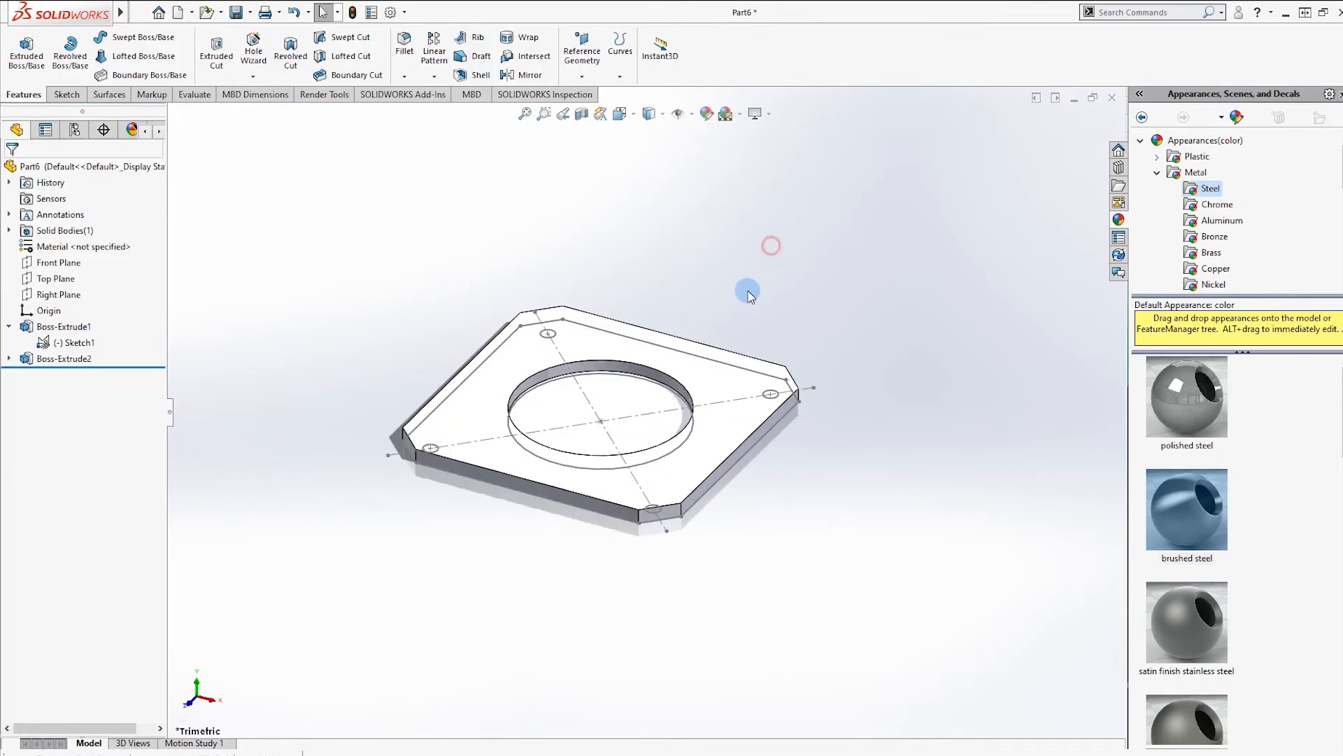
# Hide the sketch belonging to the plate extrusion.
pyautogui.scroll(-2, 435, 529)
pyautogui.rightClick(66, 343)
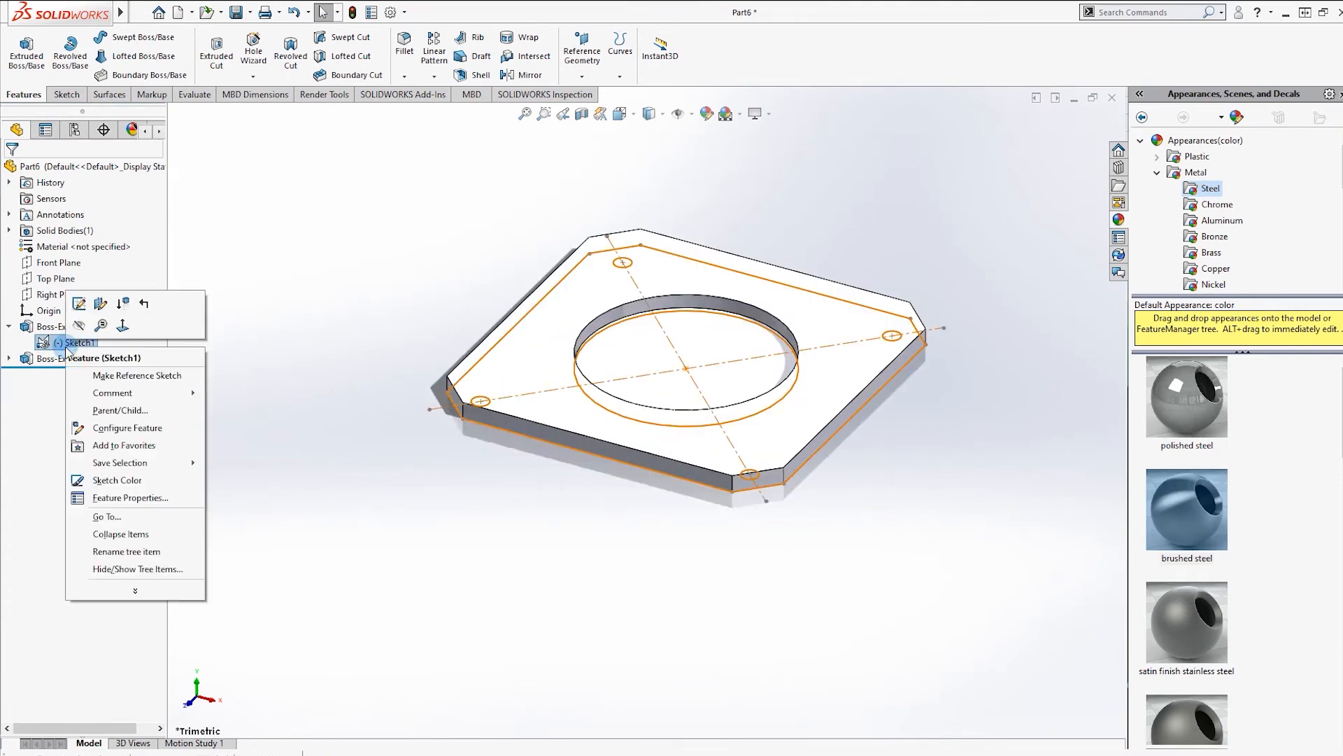
pyautogui.click(79, 326)
pyautogui.click(439, 526)
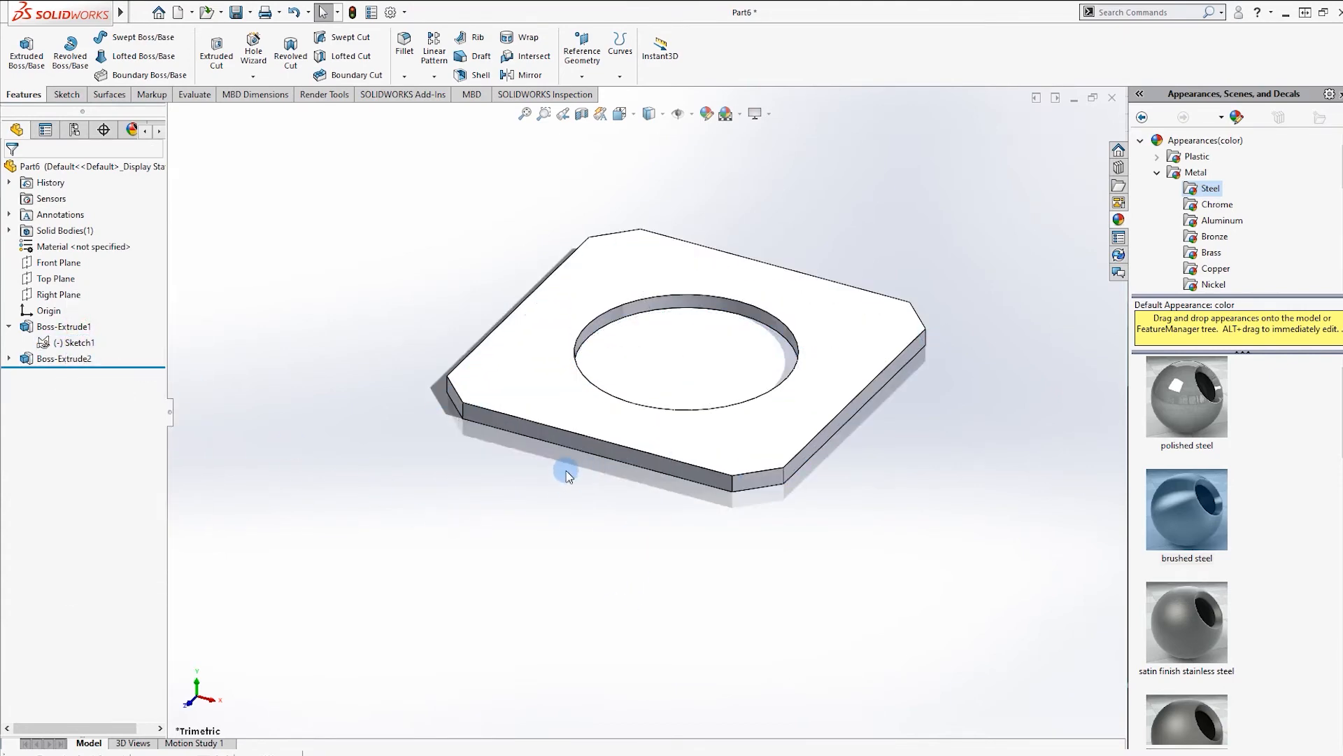
# Edit the plate extrusion, clear its selected contours and pick only the plate region that excludes the central circle and four corner circles.
pyautogui.rightClick(51, 328)
pyautogui.click(53, 284)
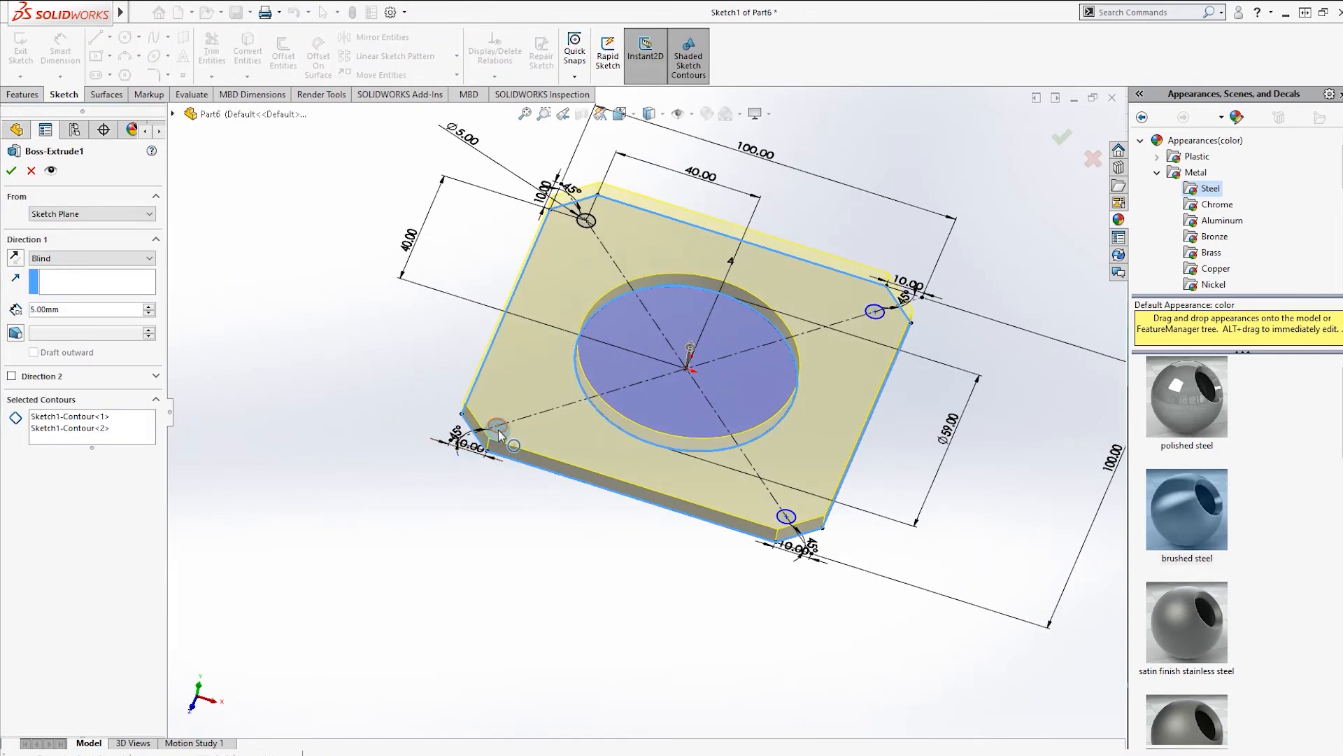
pyautogui.click(89, 428)
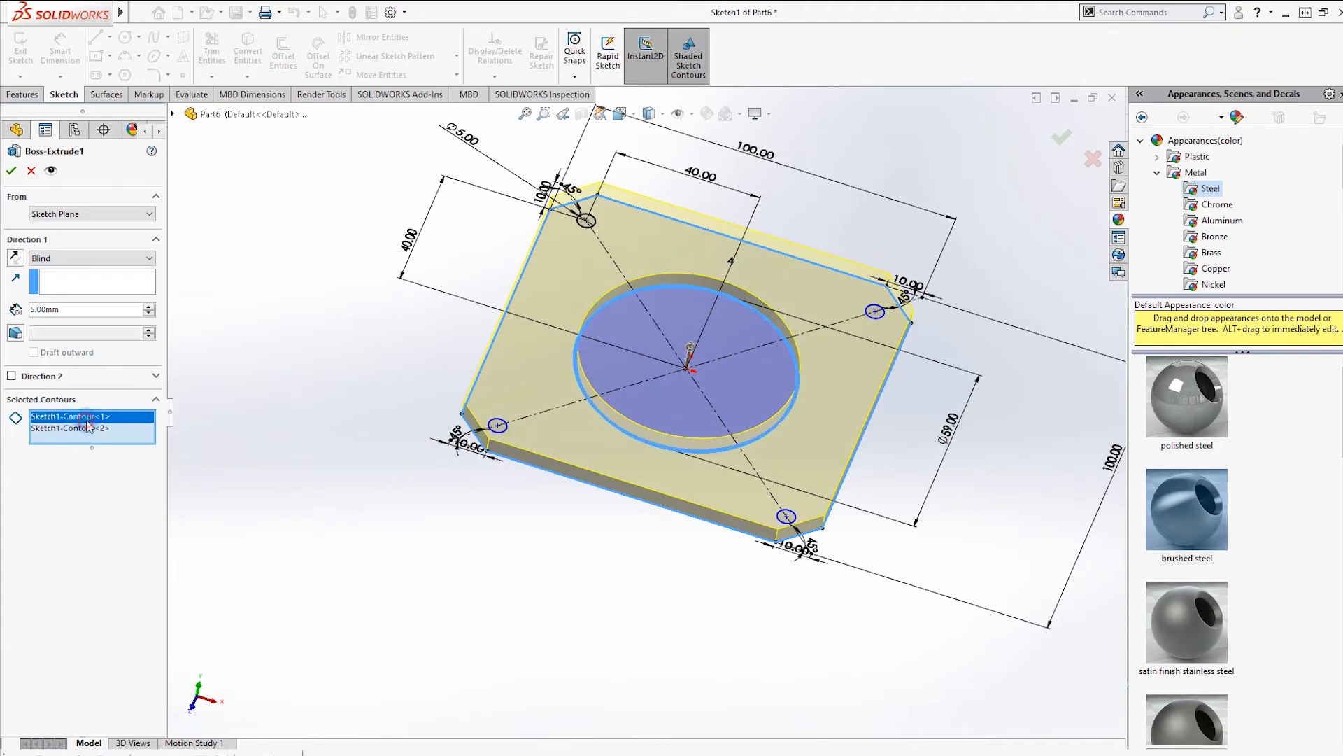
pyautogui.rightClick(90, 429)
pyautogui.click(126, 435)
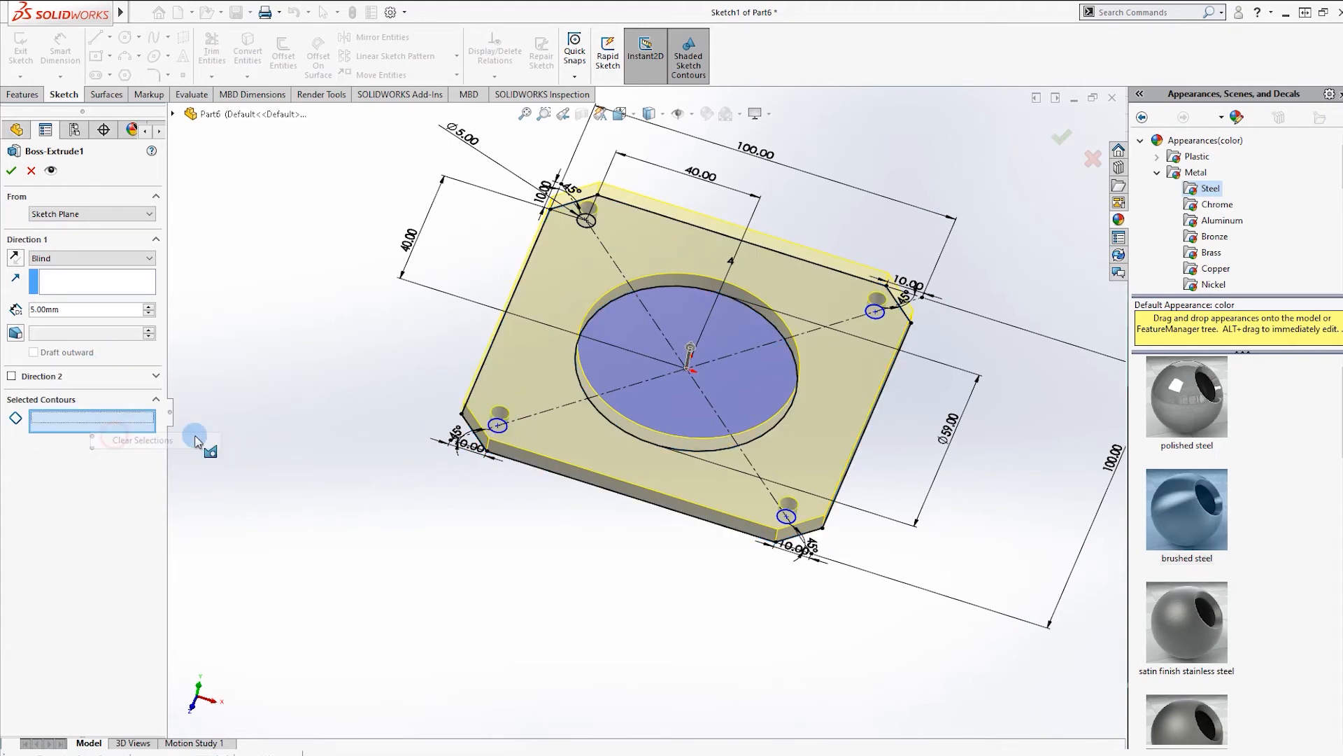
pyautogui.click(568, 287)
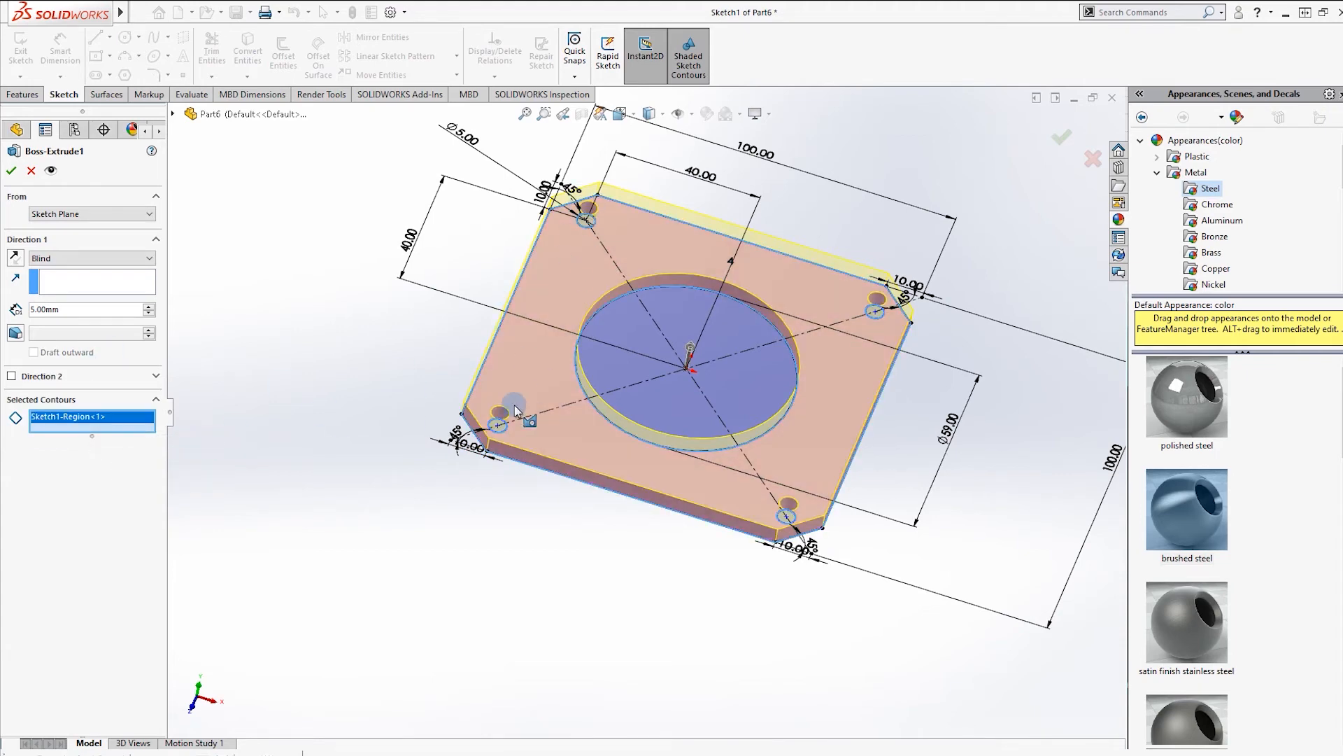
pyautogui.click(1065, 135)
pyautogui.moveTo(740, 393); pyautogui.dragTo(450, 444, button='middle')
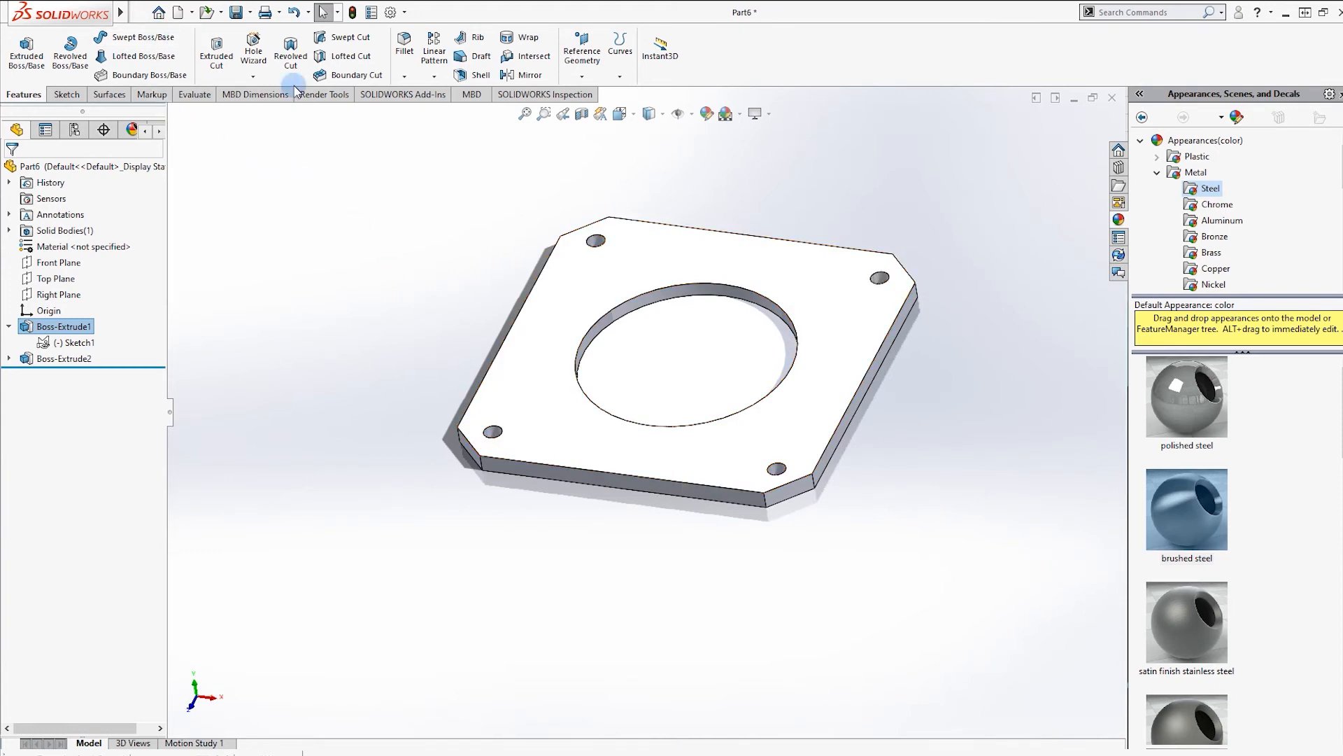
# Chamfer the edge of one corner hole on the plate's underside with a distance of 1.5 mm at 45 degrees.
pyautogui.click(405, 77)
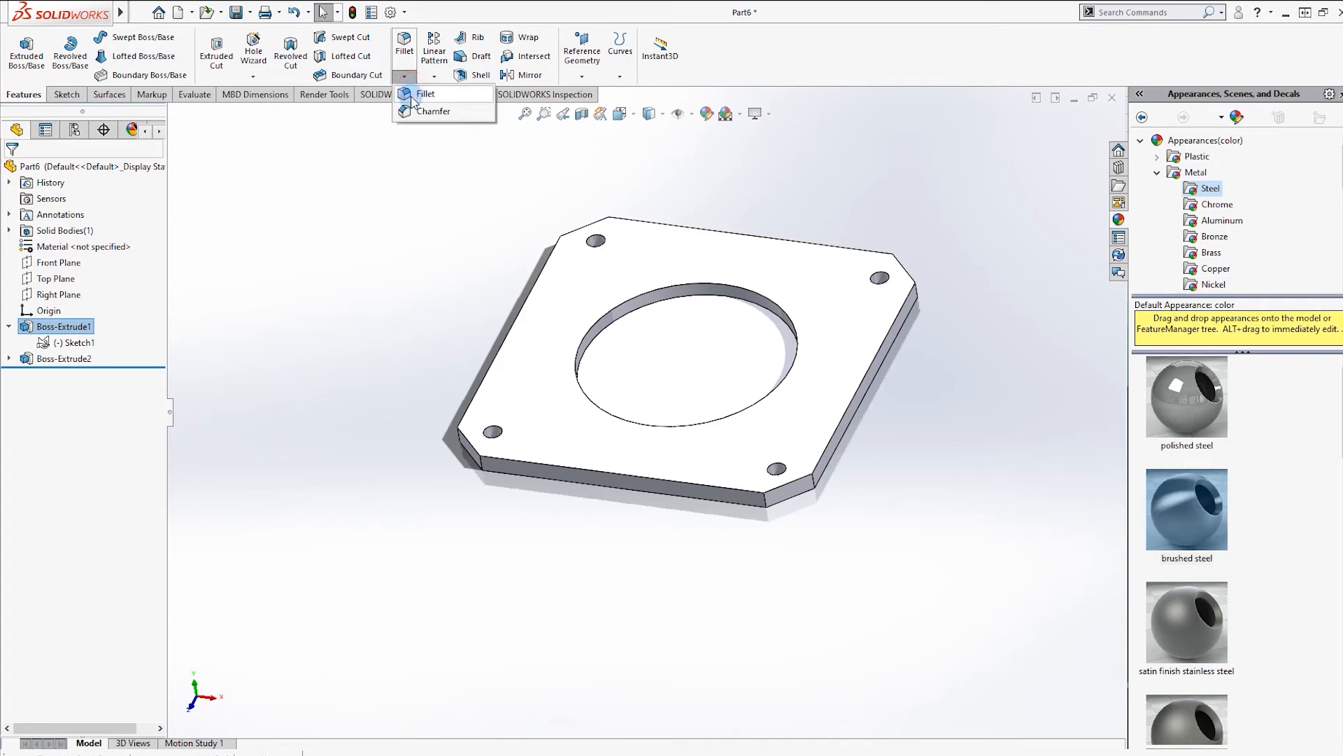
pyautogui.click(422, 112)
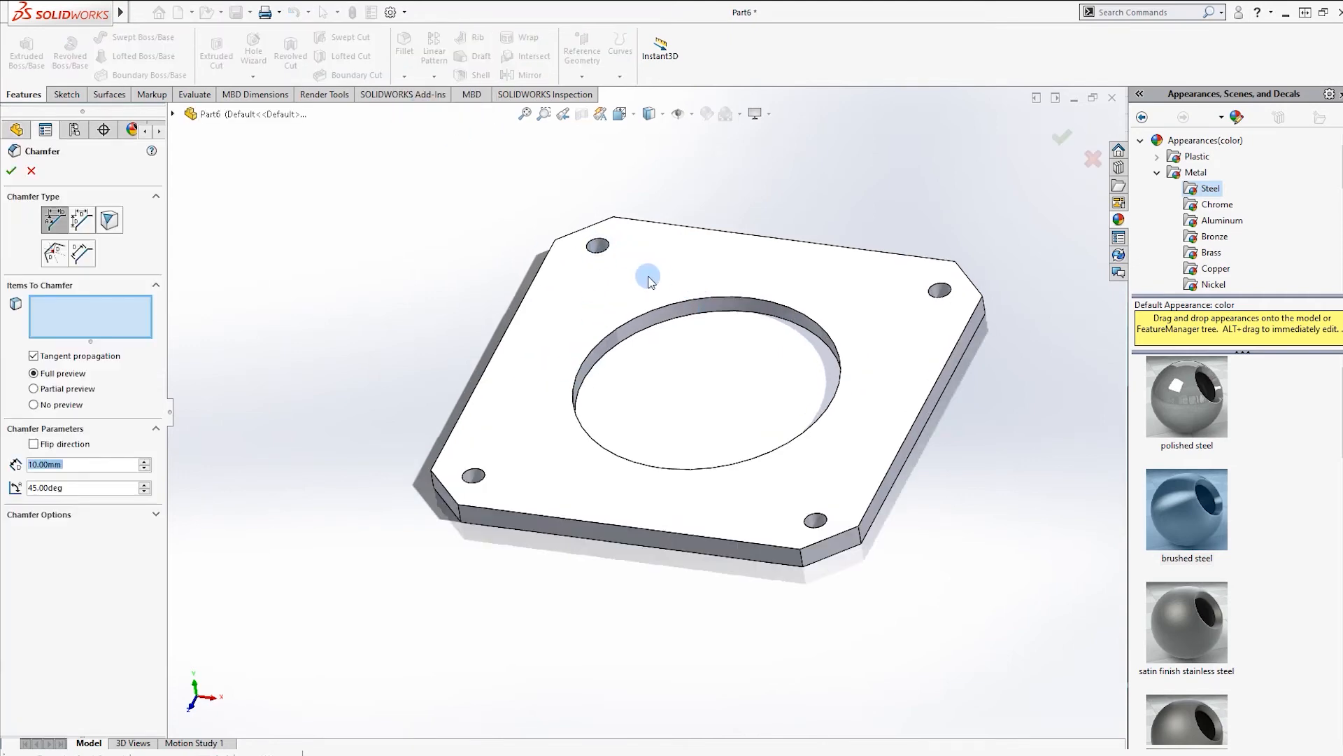
pyautogui.scroll(-5, 648, 276)
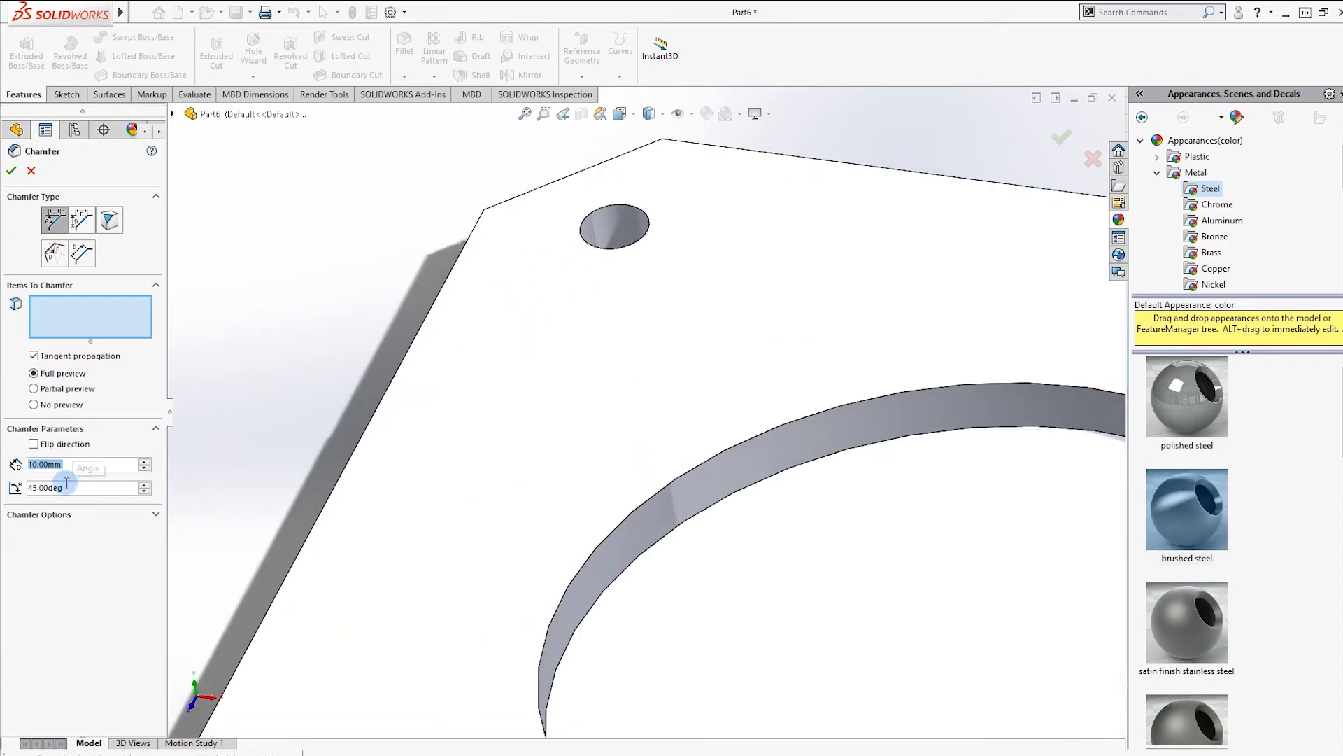
pyautogui.write('8')
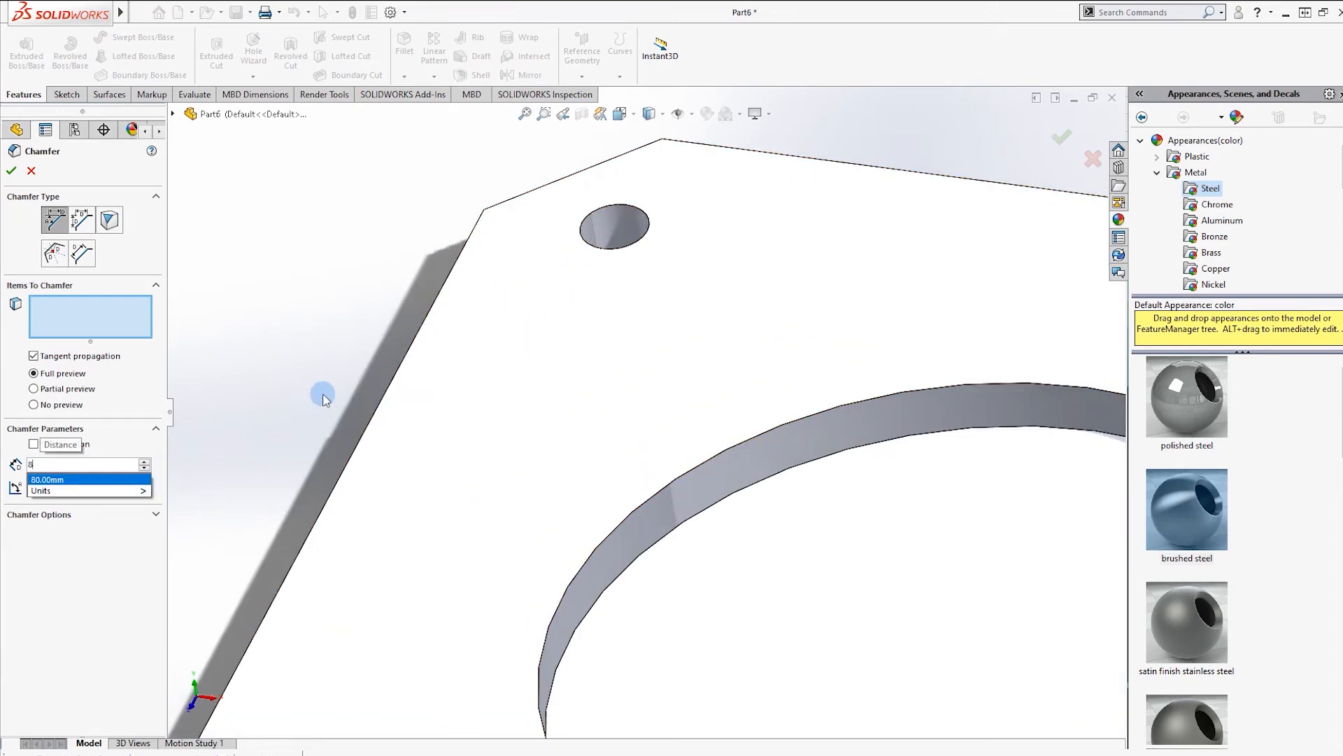
pyautogui.click(627, 250)
pyautogui.moveTo(620, 290); pyautogui.dragTo(658, 359, button='middle')
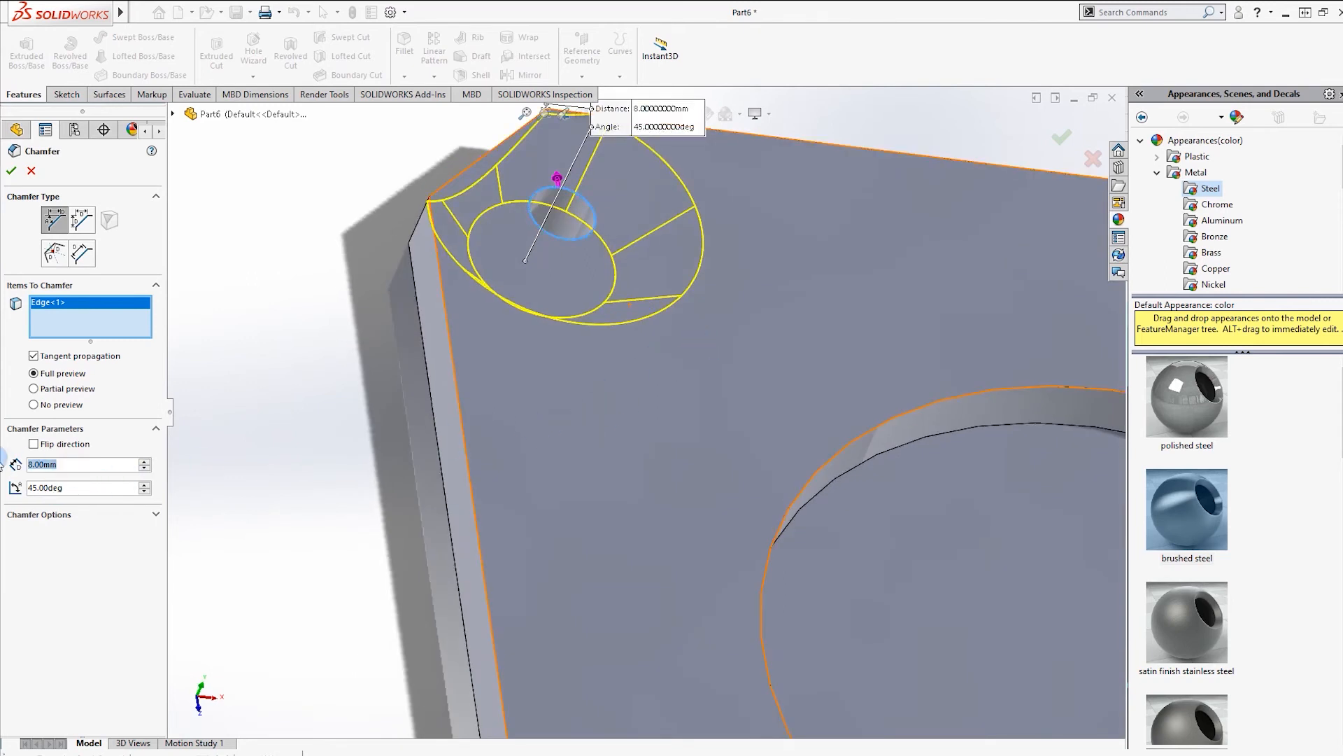
pyautogui.write('1.5')
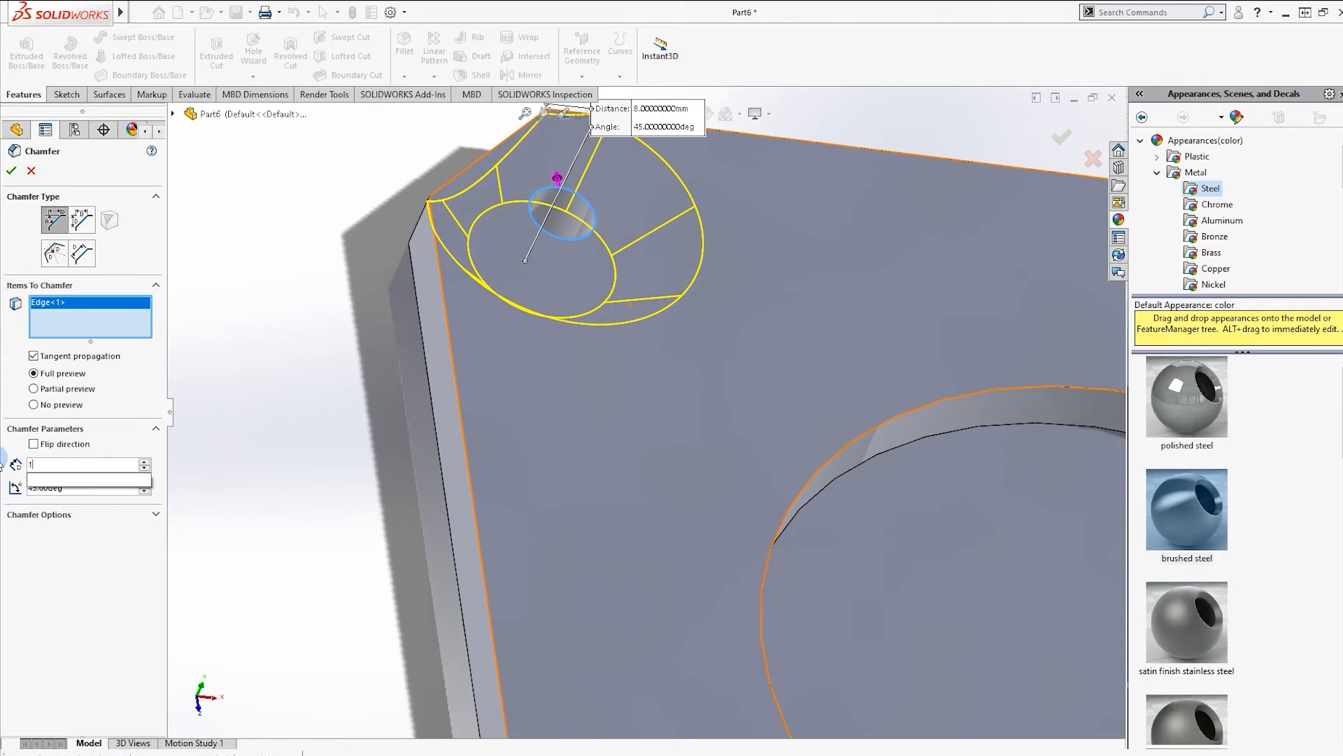
pyautogui.moveTo(636, 284); pyautogui.dragTo(485, 305, button='middle')
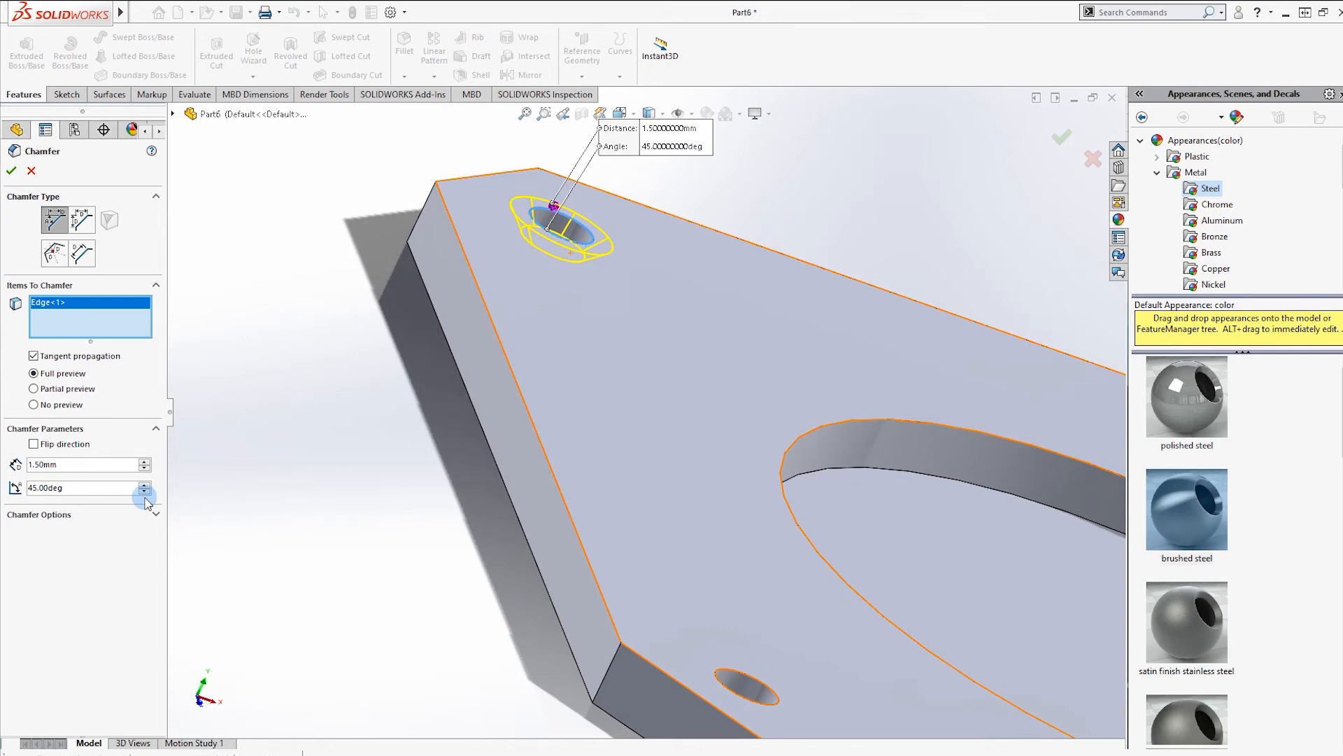
pyautogui.click(10, 171)
# Try to circularly pattern the corner hole chamfer about the central hole's edge, with 4 equally spaced instances over 360 degrees.
pyautogui.moveTo(489, 336); pyautogui.dragTo(720, 427, button='middle')
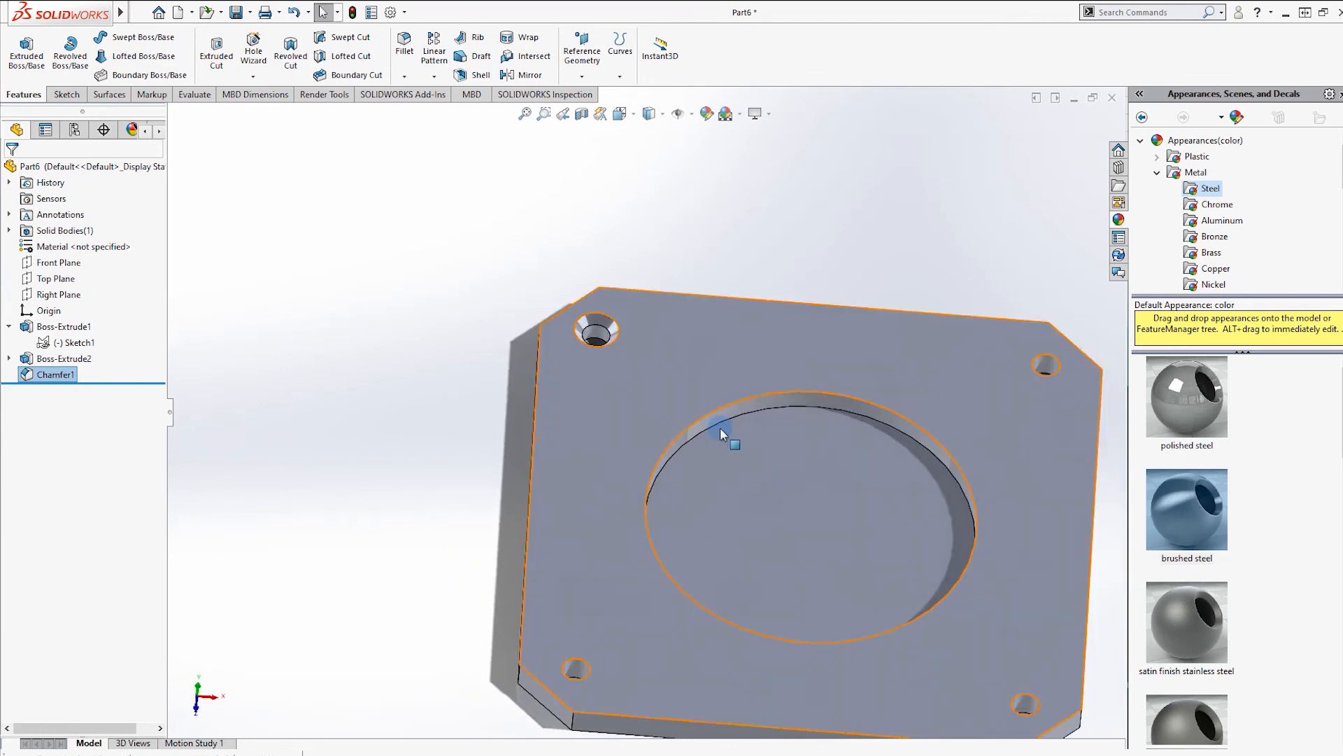
pyautogui.click(435, 78)
pyautogui.click(447, 111)
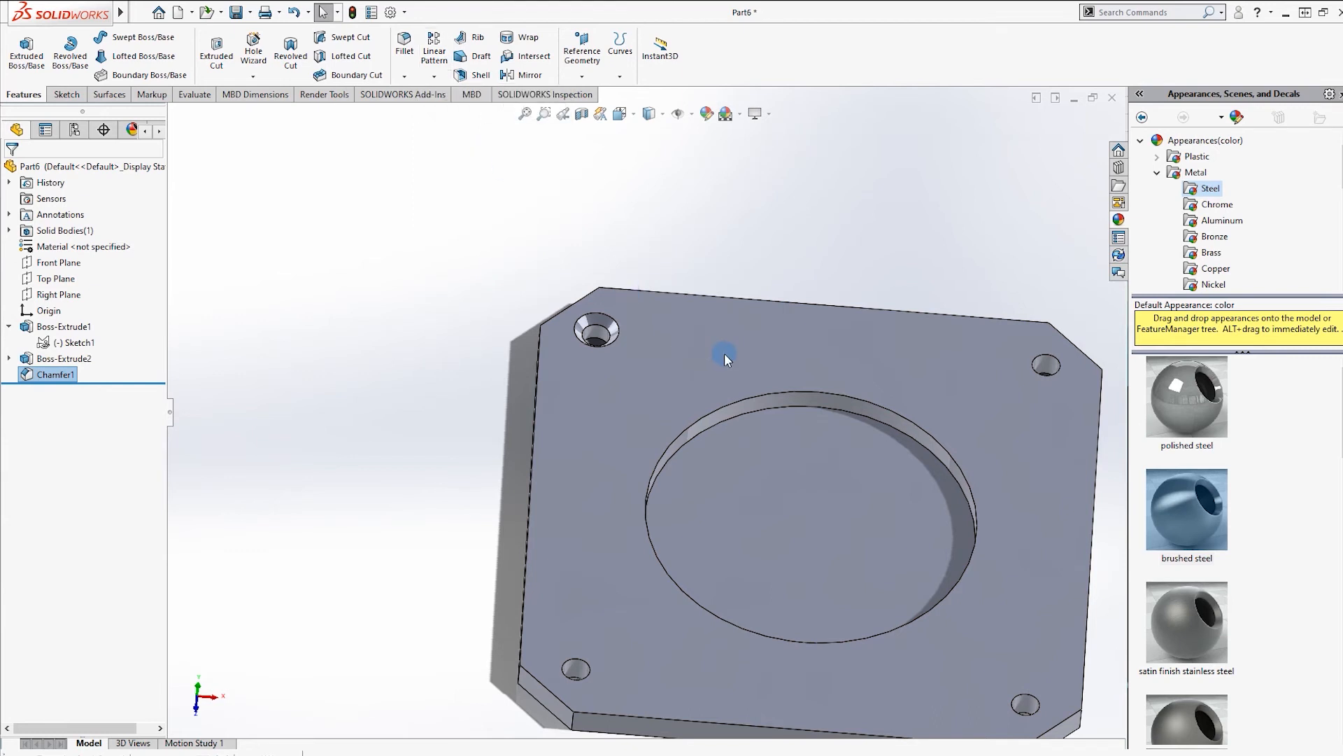
pyautogui.click(713, 411)
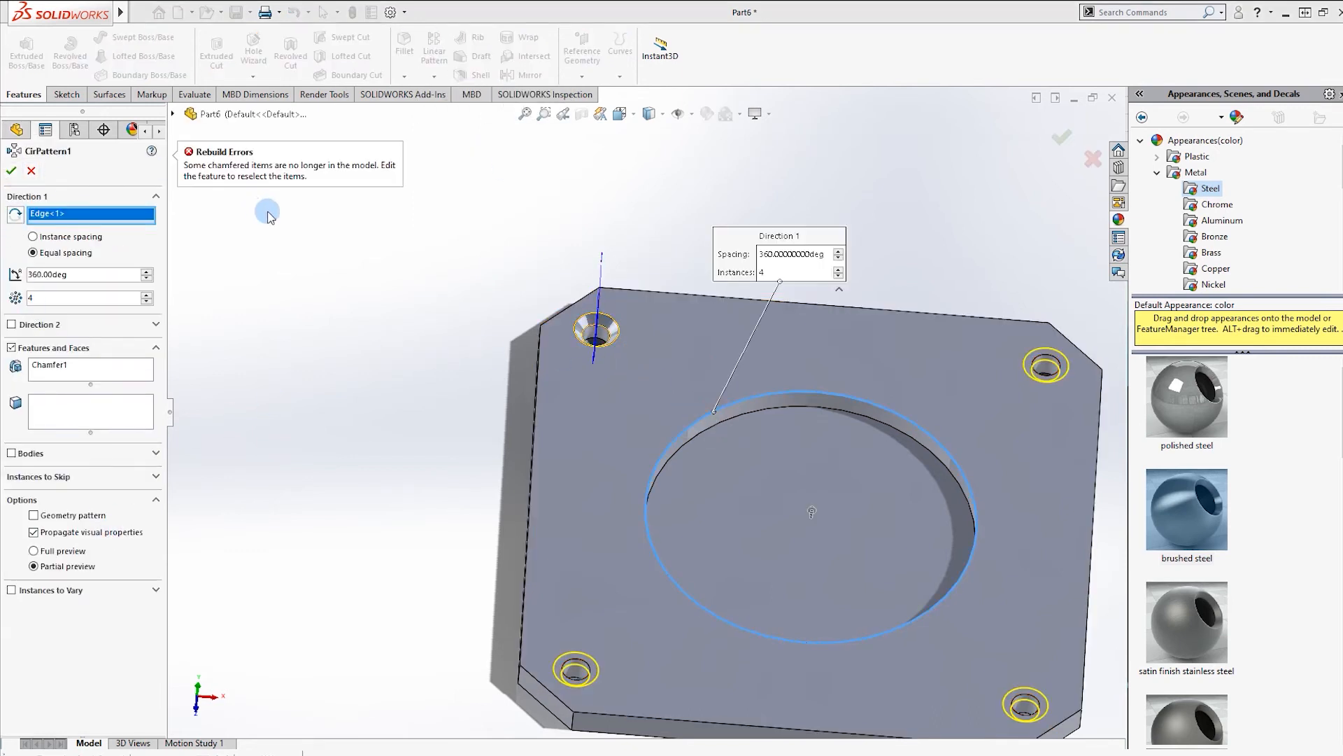
pyautogui.click(56, 367)
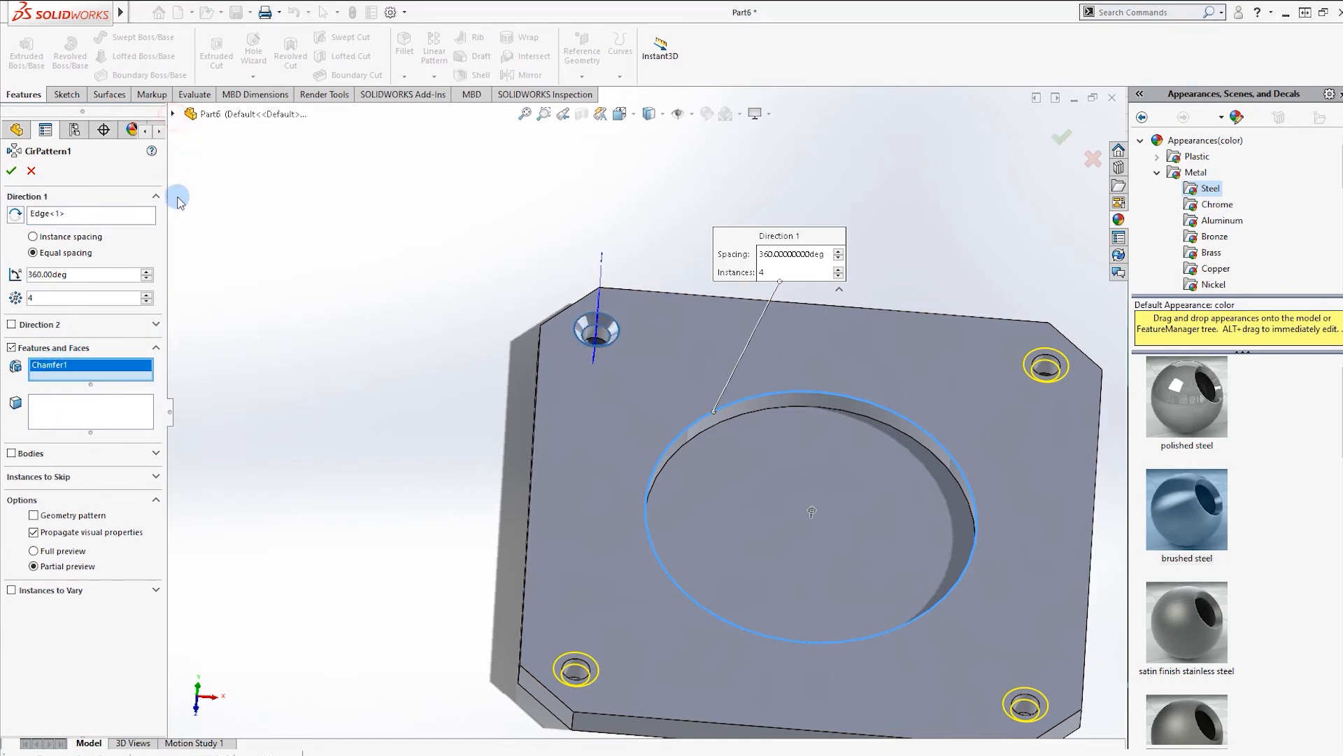
pyautogui.click(173, 114)
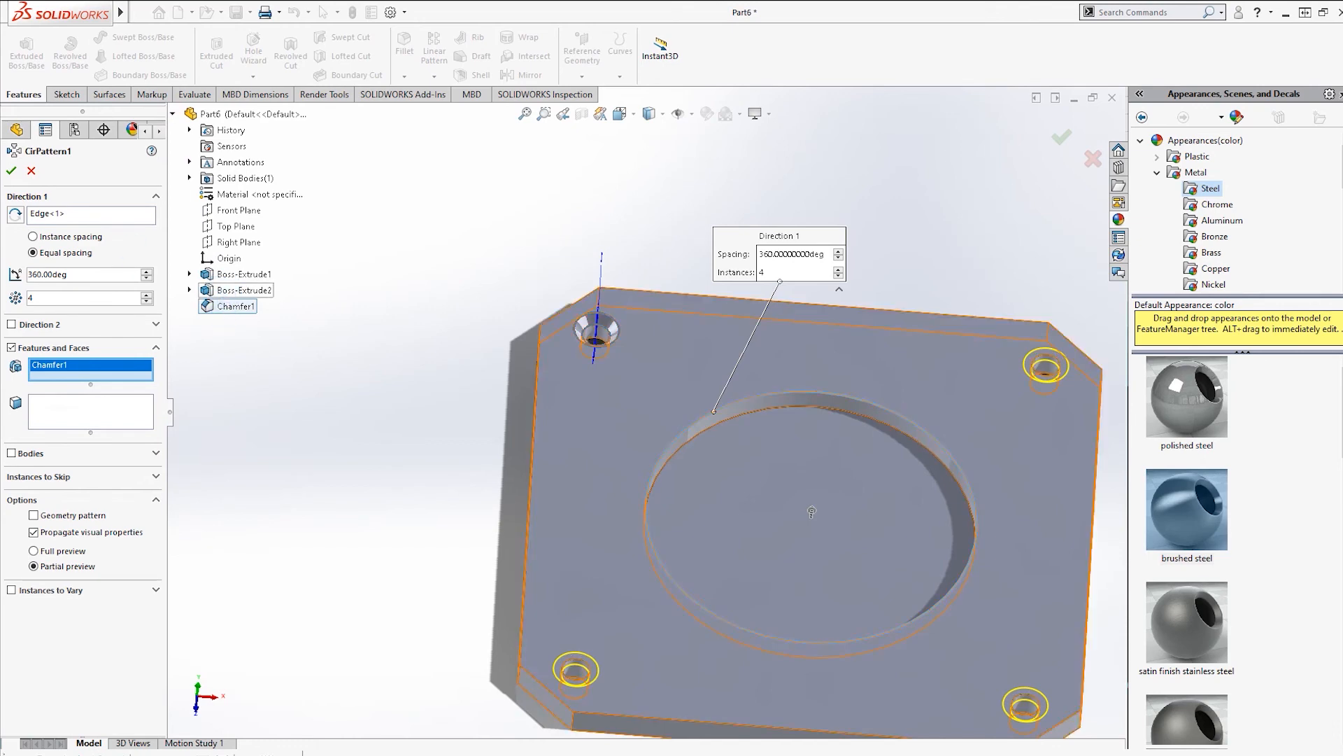
pyautogui.click(12, 172)
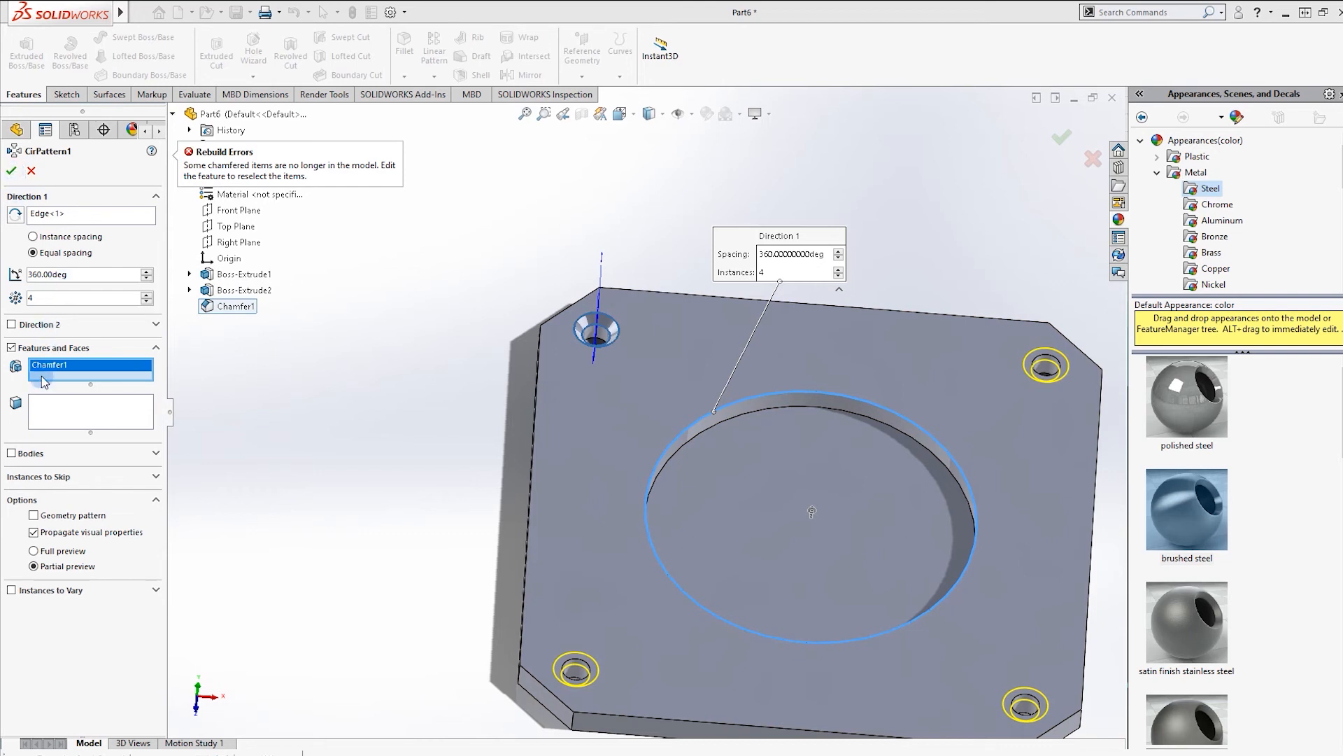
pyautogui.rightClick(65, 372)
pyautogui.click(105, 382)
pyautogui.press('Escape')
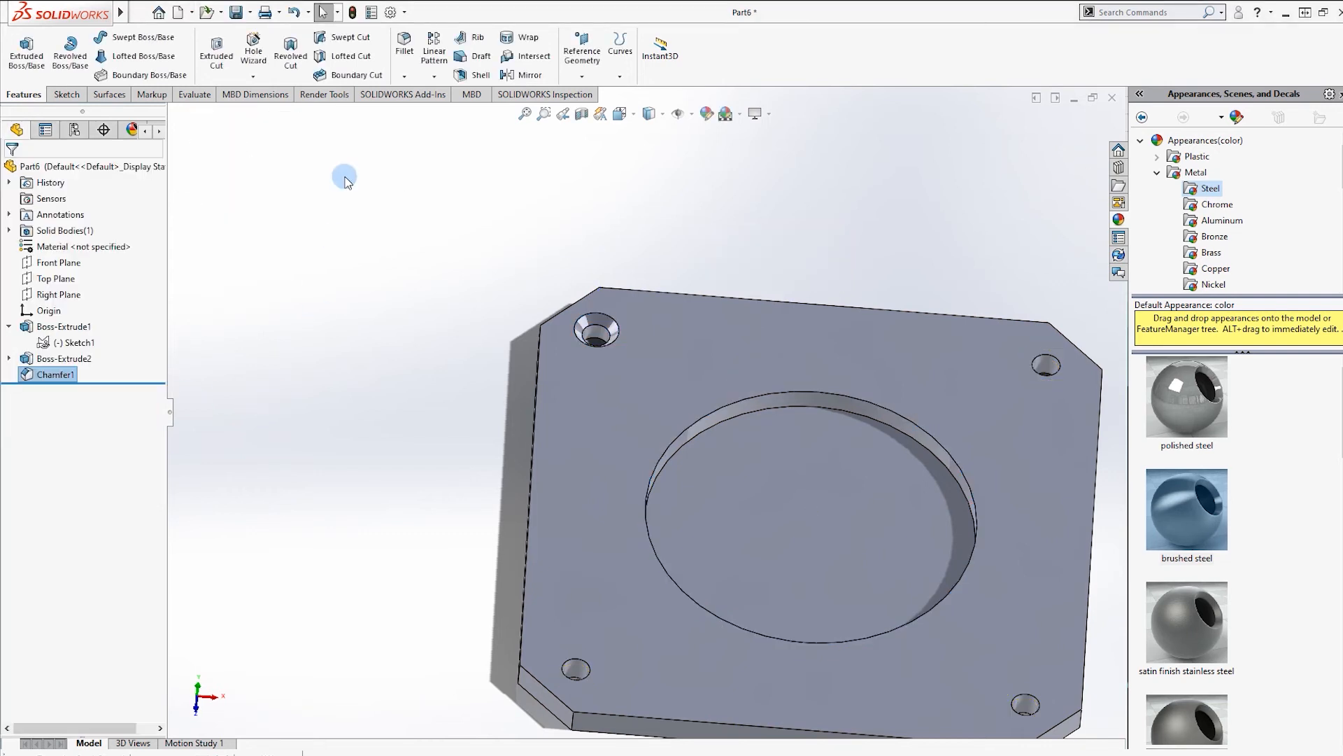
# Add two of the unchamfered corner hole edges to a new chamfer of 1.5 mm at 45 degrees.
pyautogui.click(404, 75)
pyautogui.click(425, 111)
pyautogui.scroll(1, 750, 517)
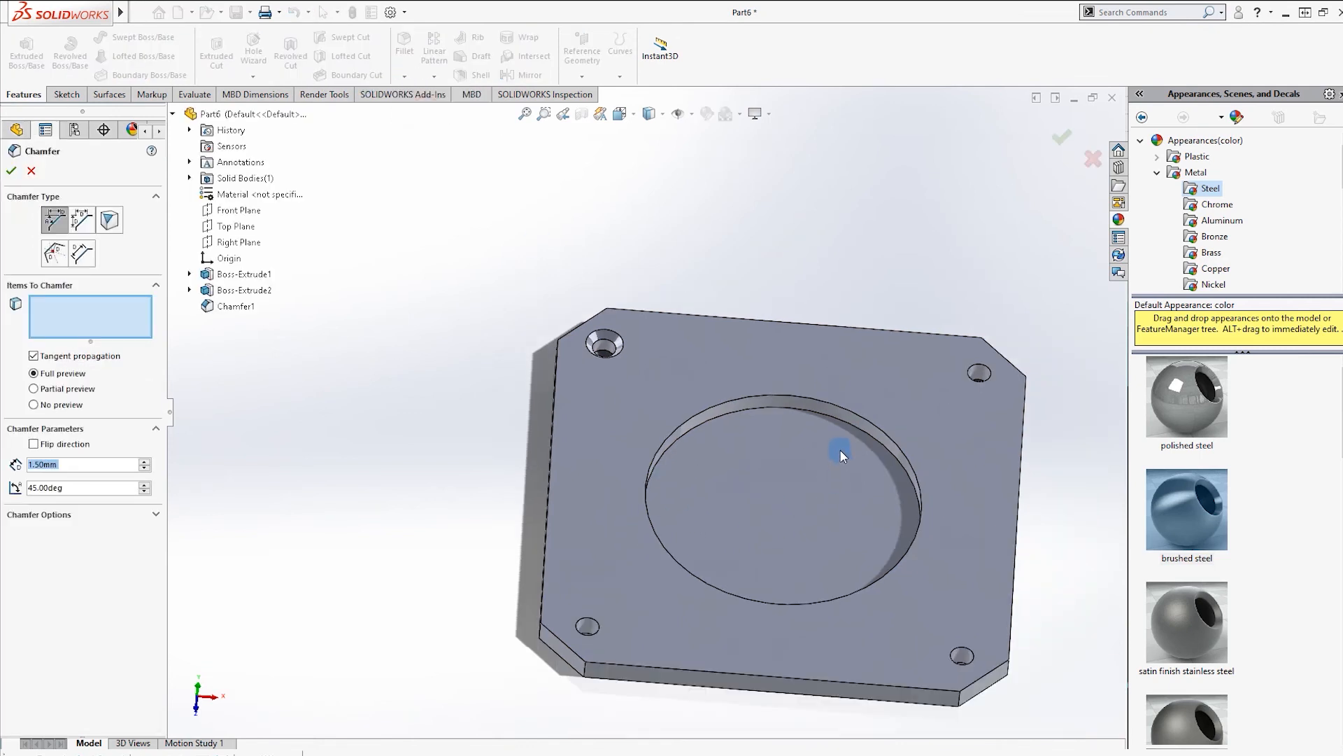
pyautogui.click(975, 379)
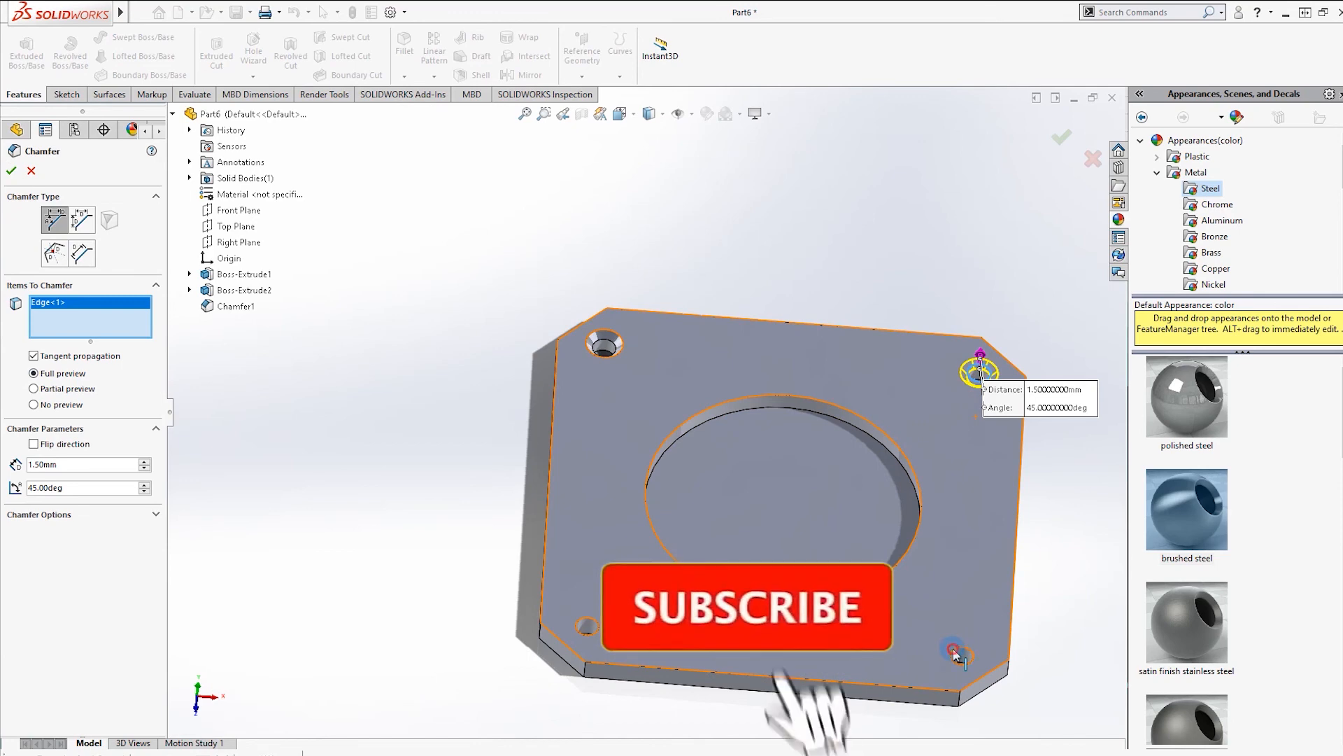
pyautogui.click(963, 638)
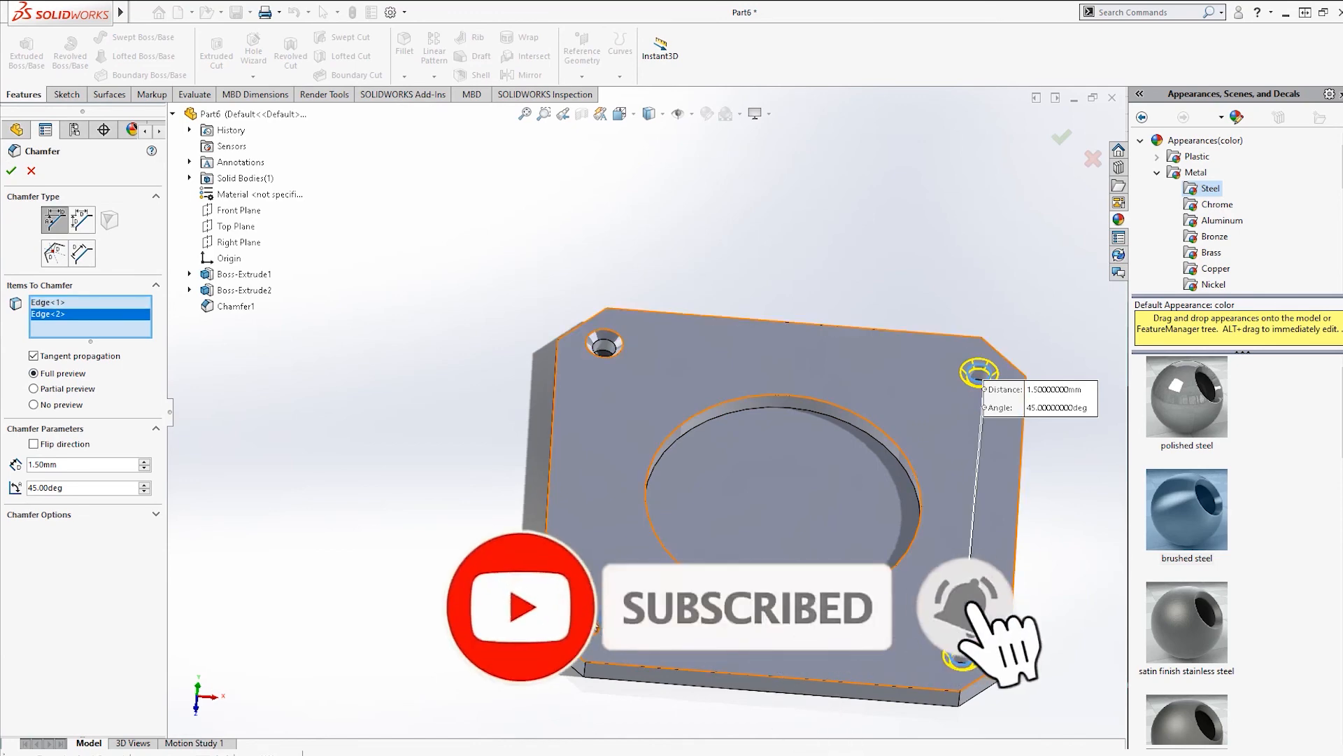